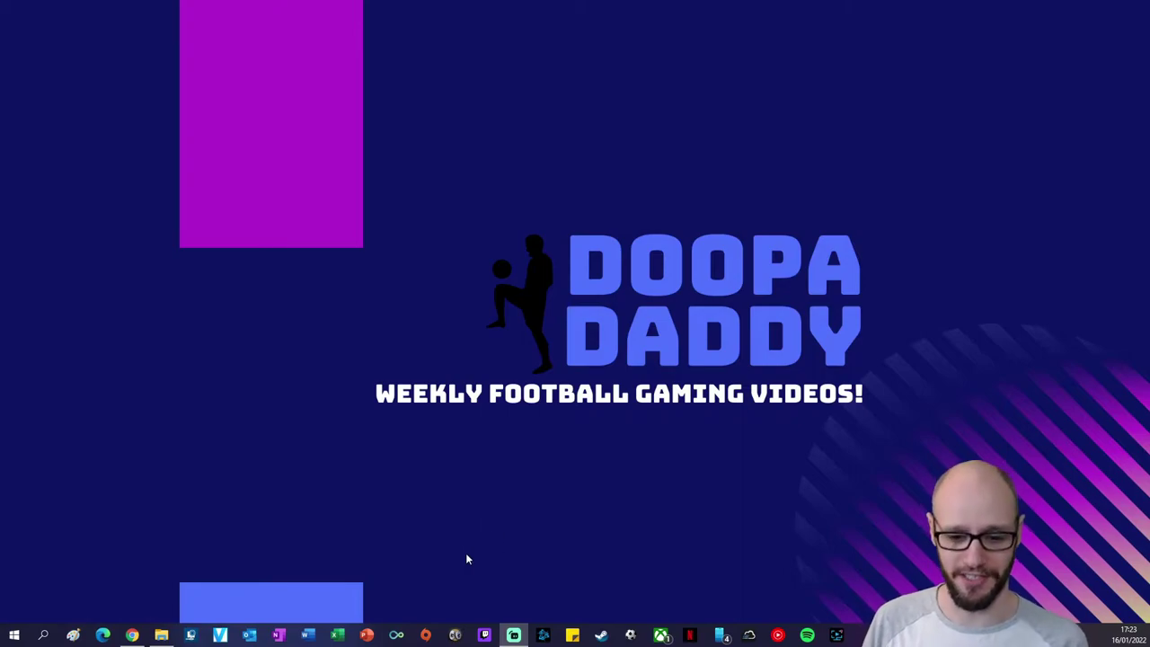
Open FM Scout in the browser and go to its Football Manager 2022 logo packs listing.
click(132, 635)
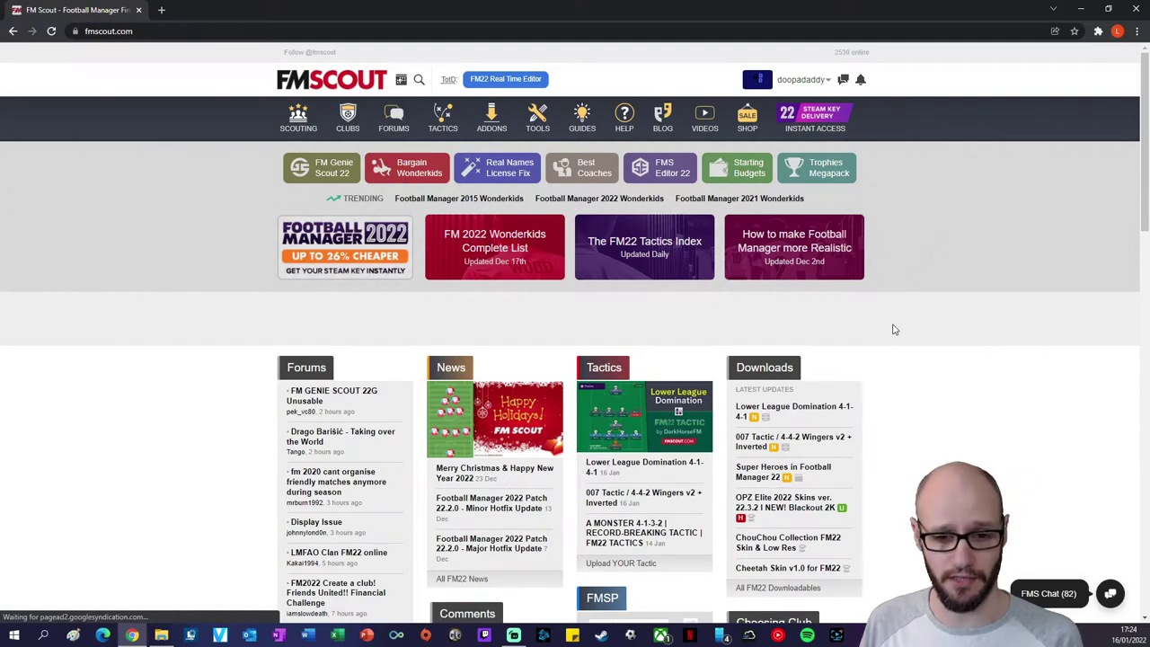
mouse_move(494, 121)
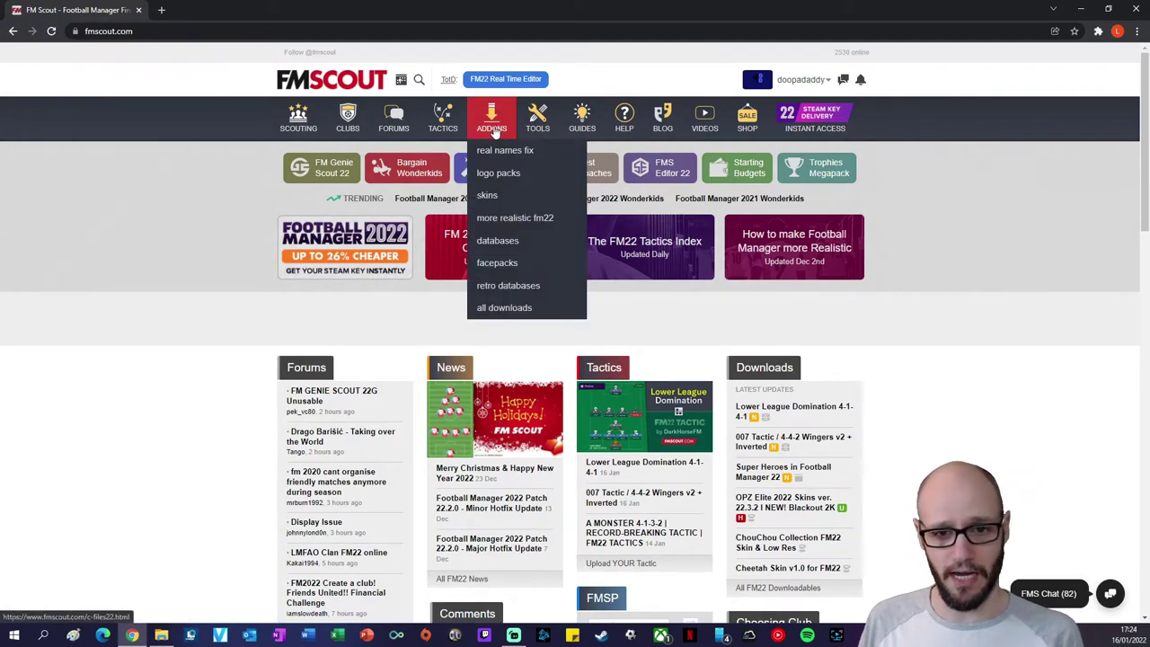
click(499, 173)
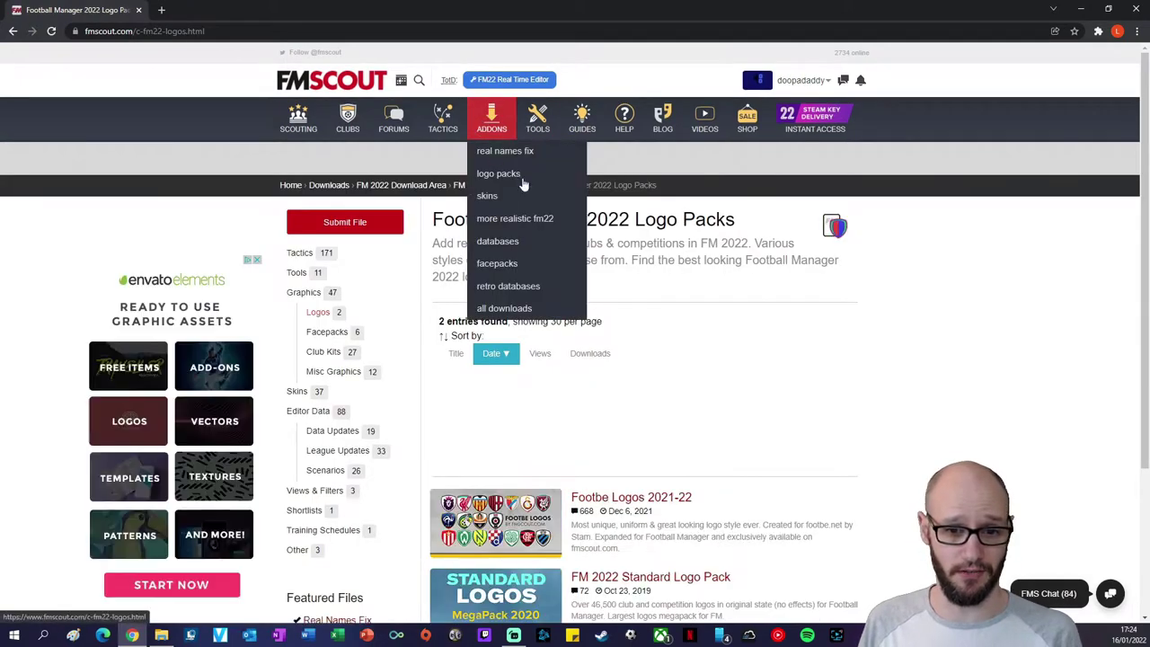
scroll(790, 476, down, 3)
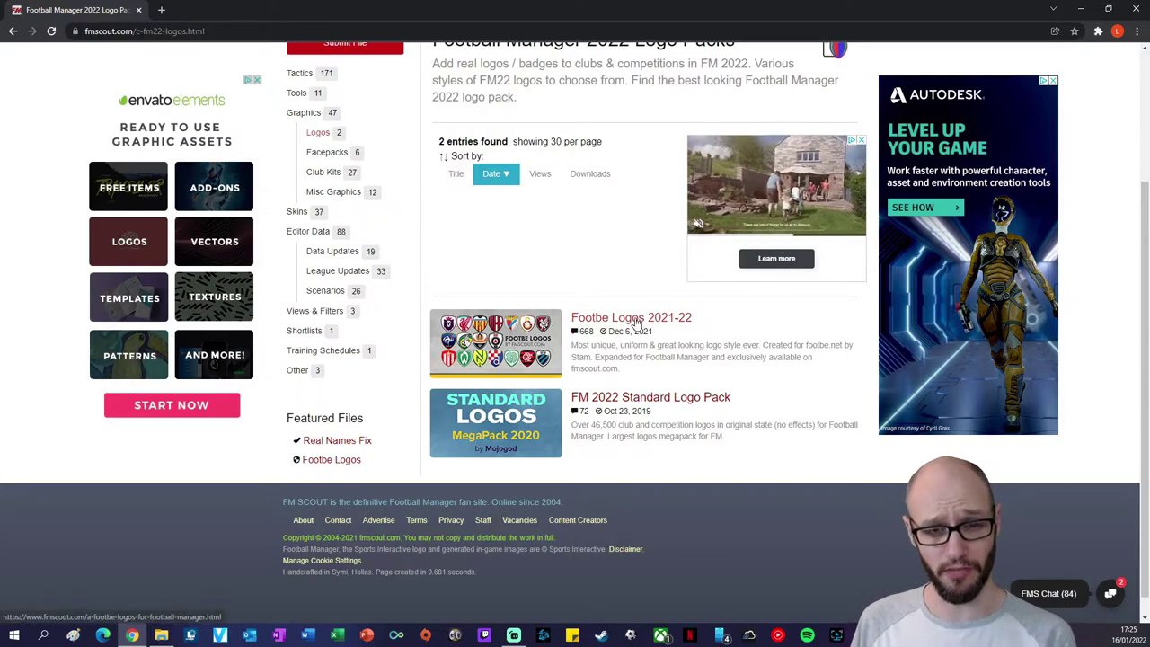
Open the Footbe Logos 2021-22 download page.
click(636, 320)
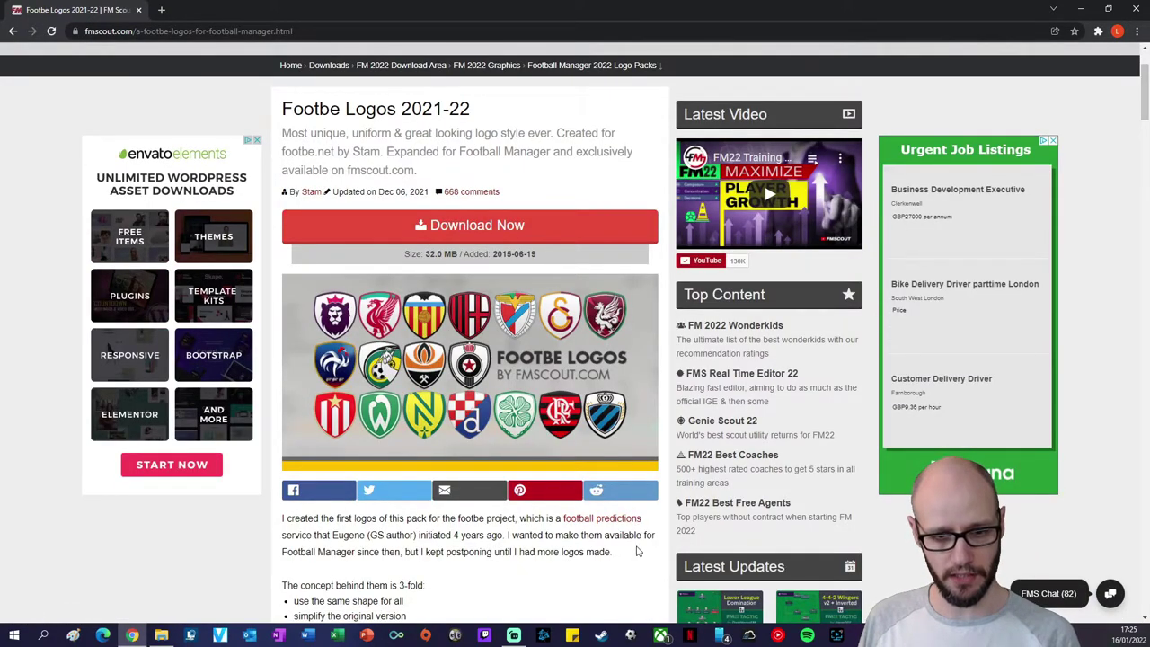
scroll(636, 544, down, 1)
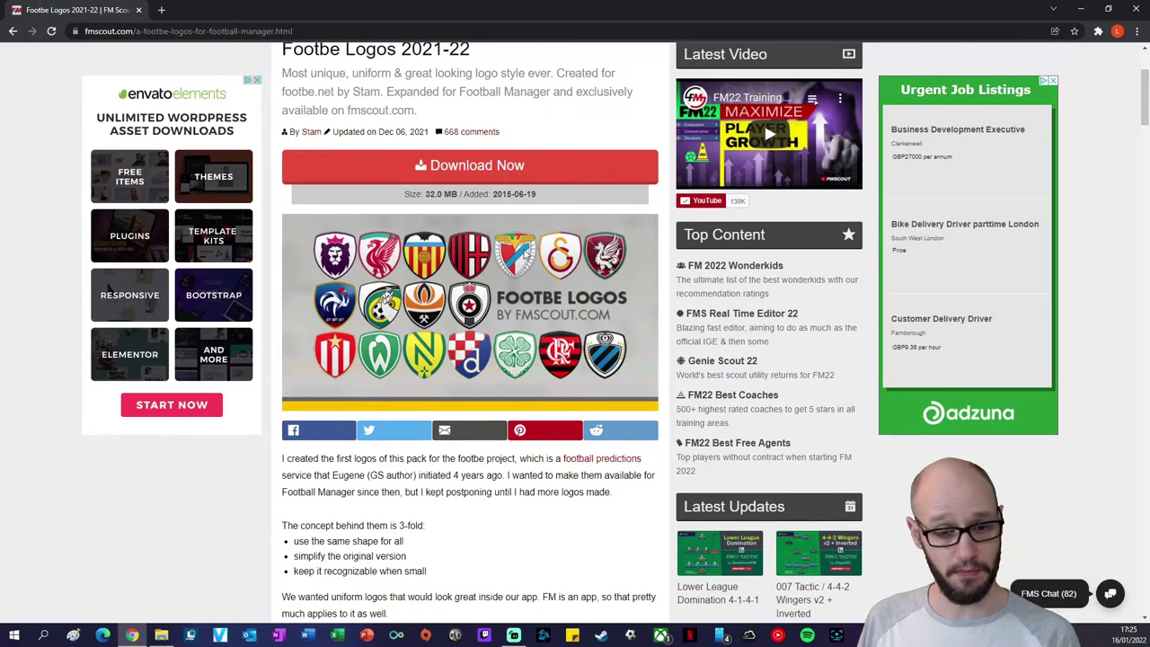
scroll(634, 486, down, 4)
scroll(512, 488, down, 5)
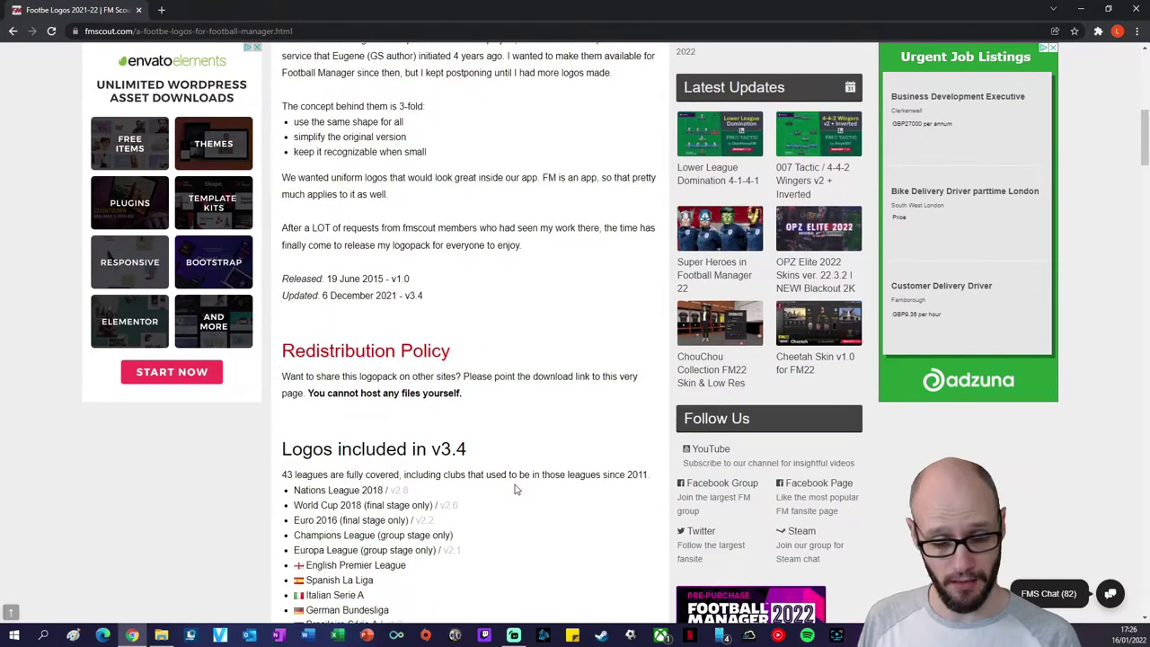
scroll(515, 489, down, 2)
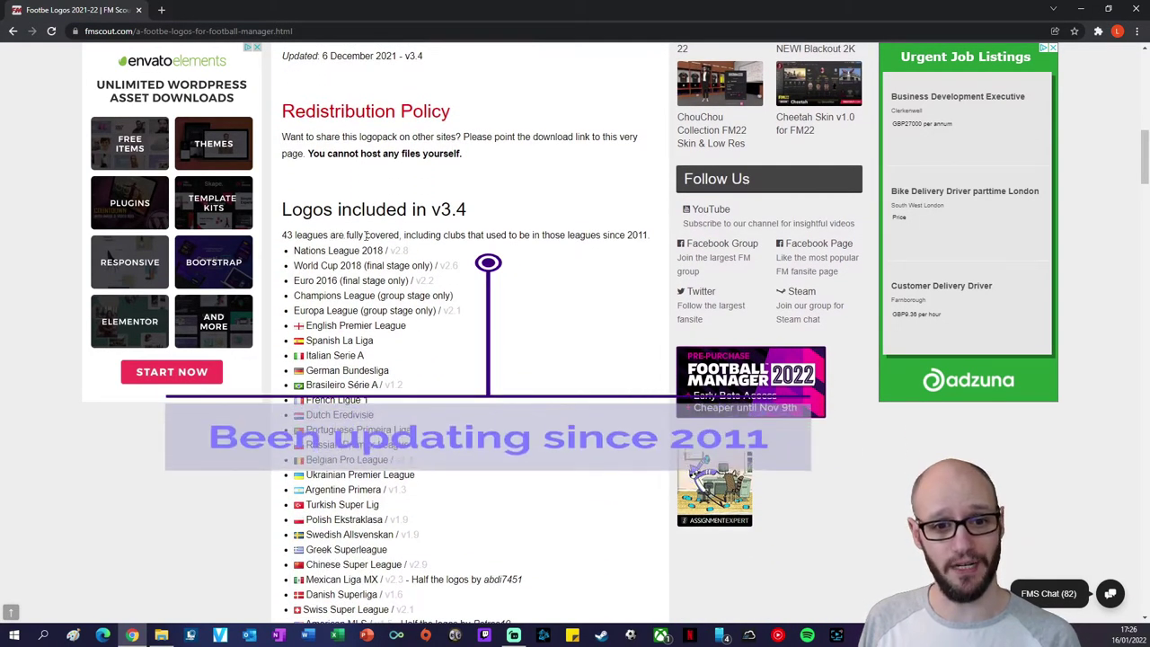
scroll(469, 377, down, 10)
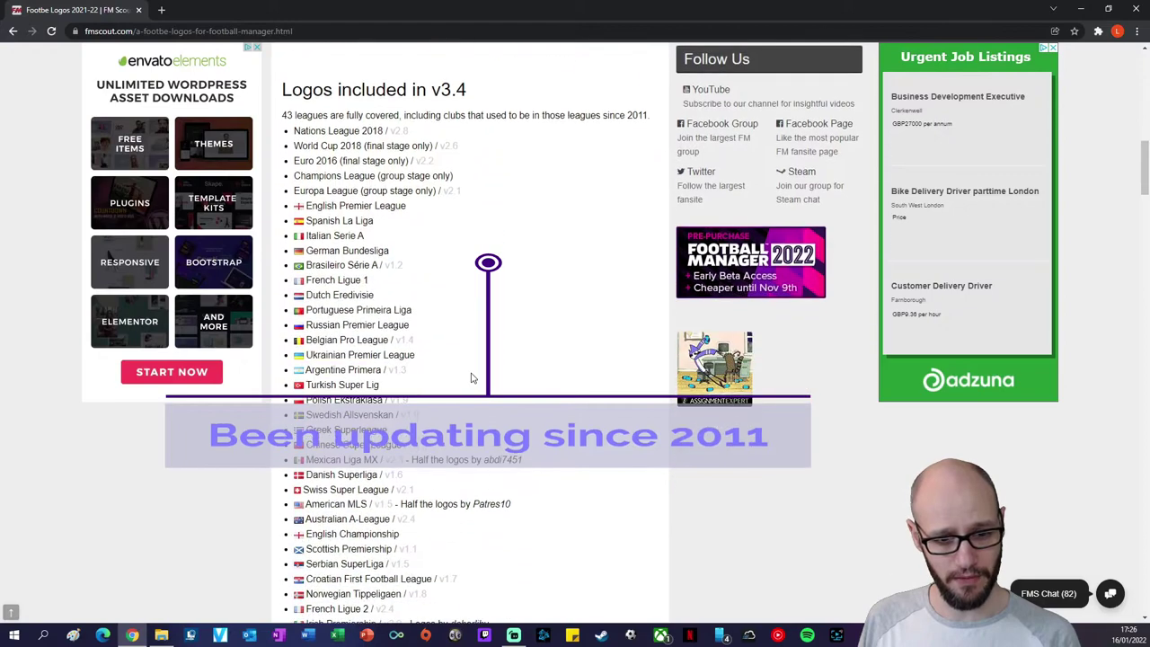
scroll(660, 364, up, 12)
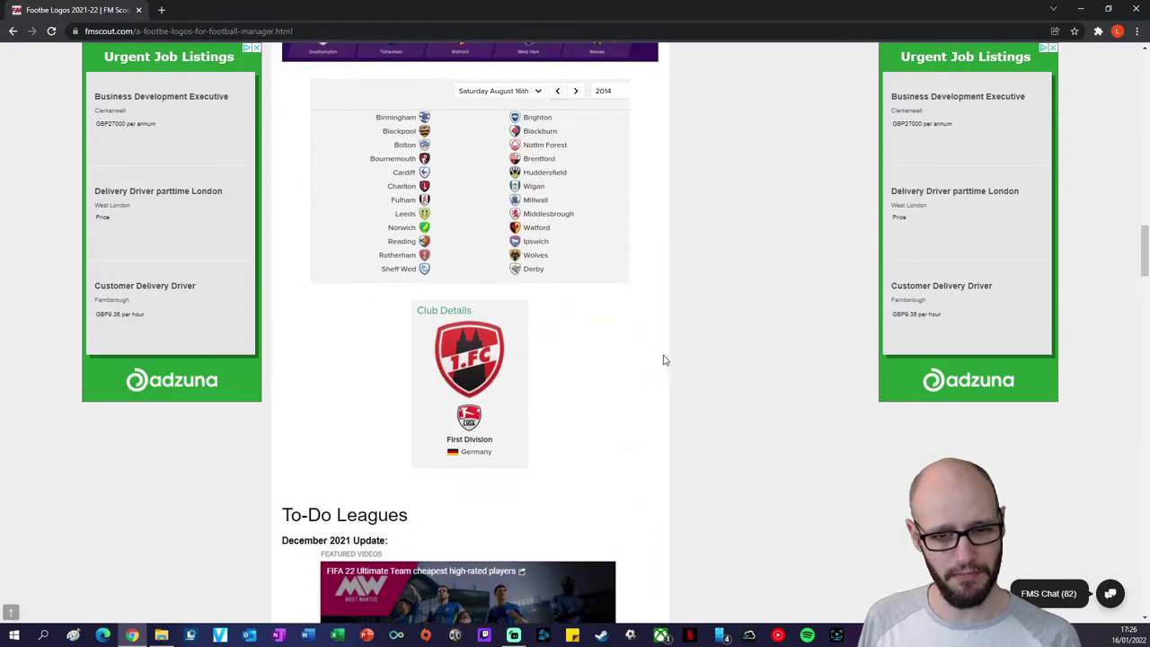
scroll(663, 371, down, 10)
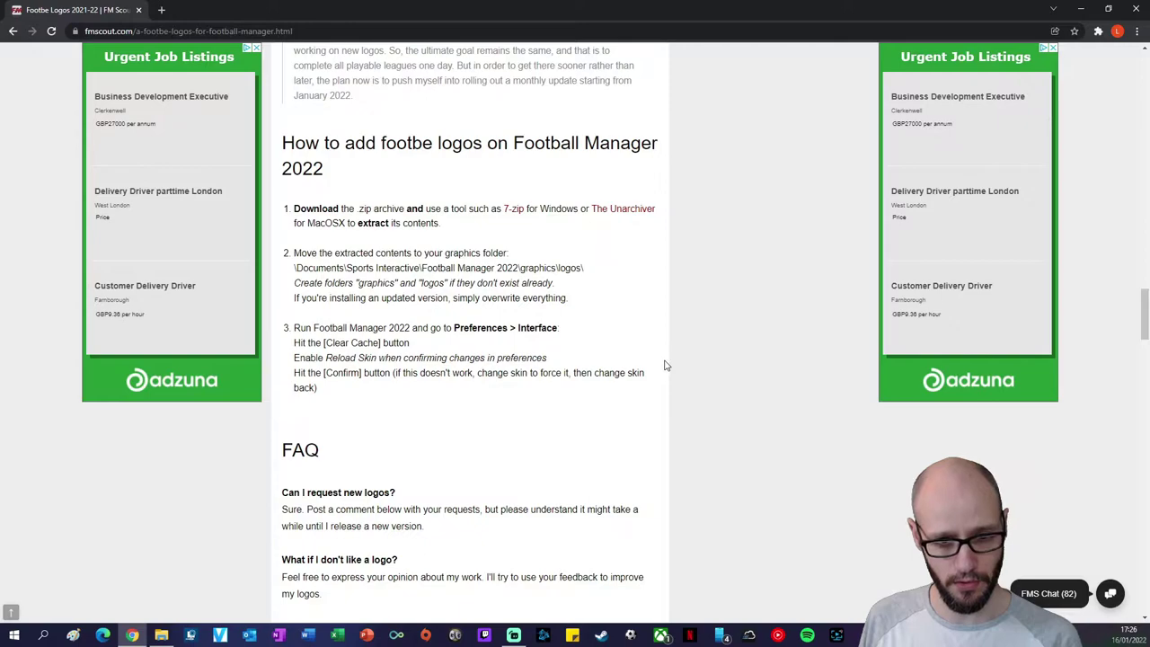
scroll(665, 365, up, 10)
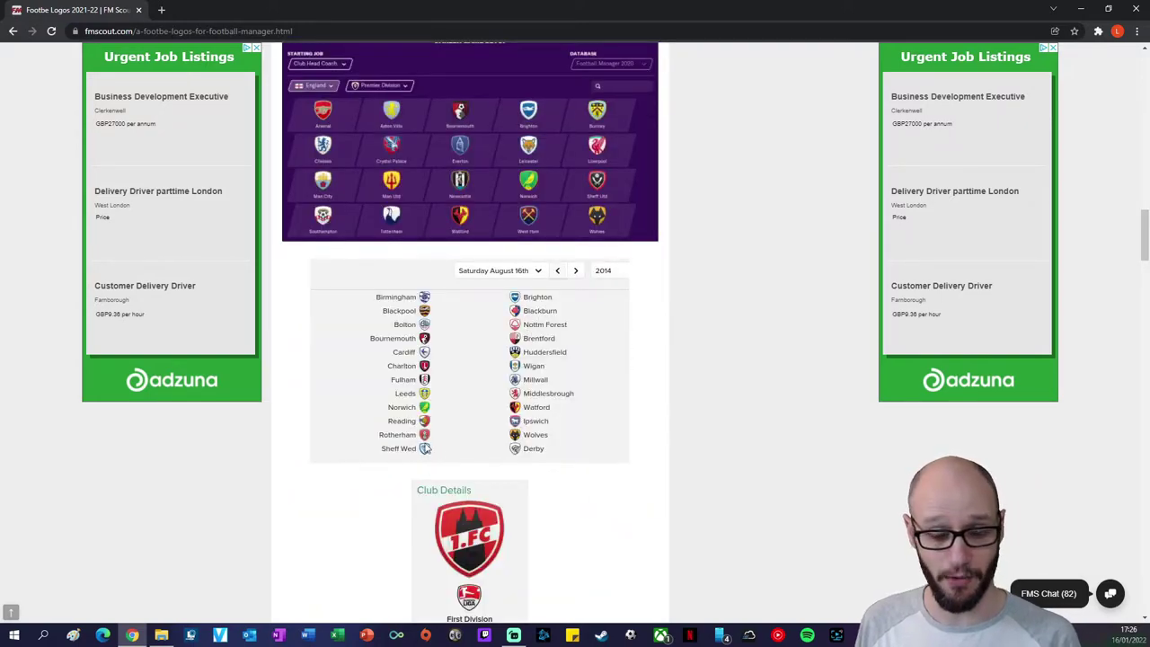
scroll(426, 457, up, 3)
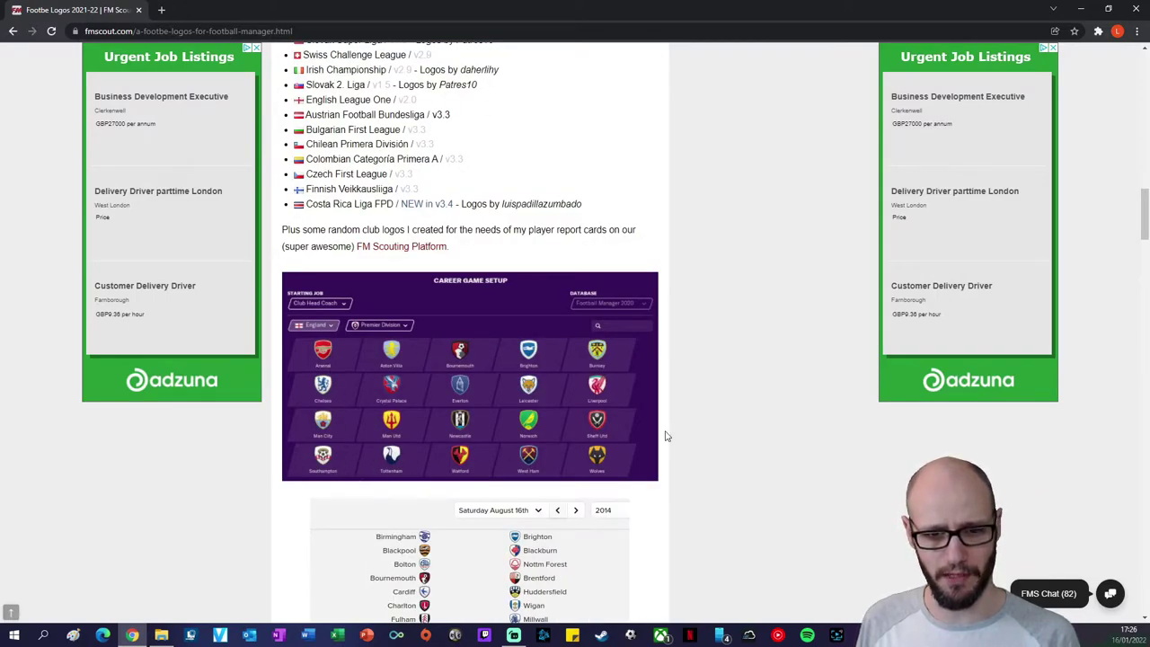
scroll(584, 436, down, 10)
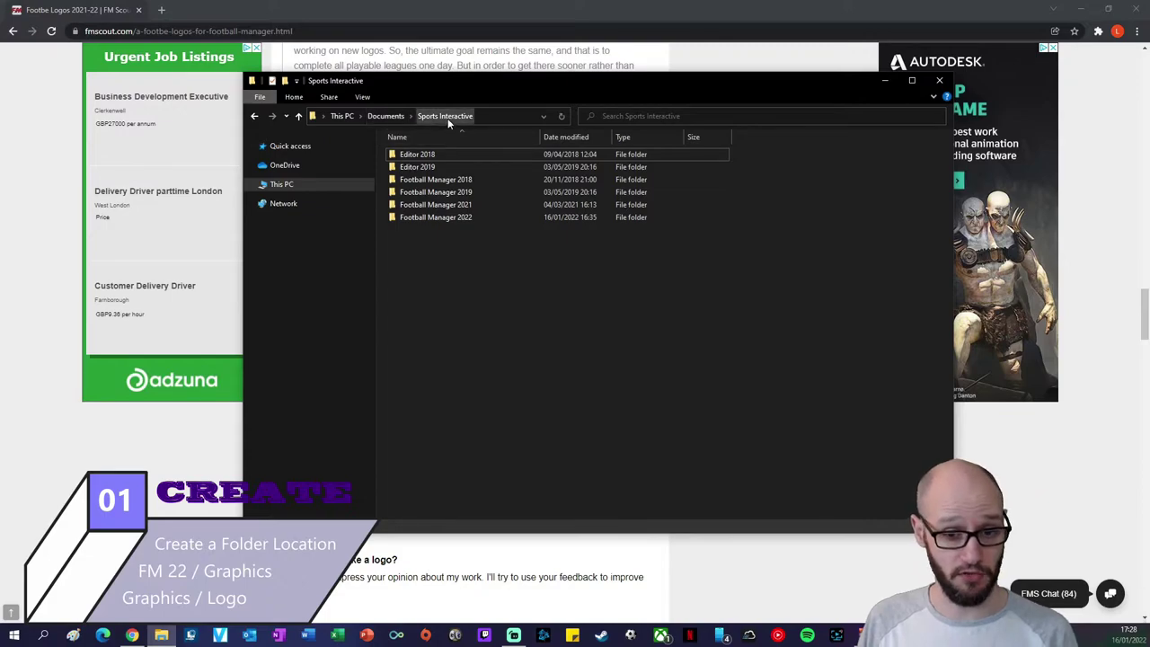
Create a new 'Graphics' folder inside the Football Manager 2022 folder.
double_click(451, 218)
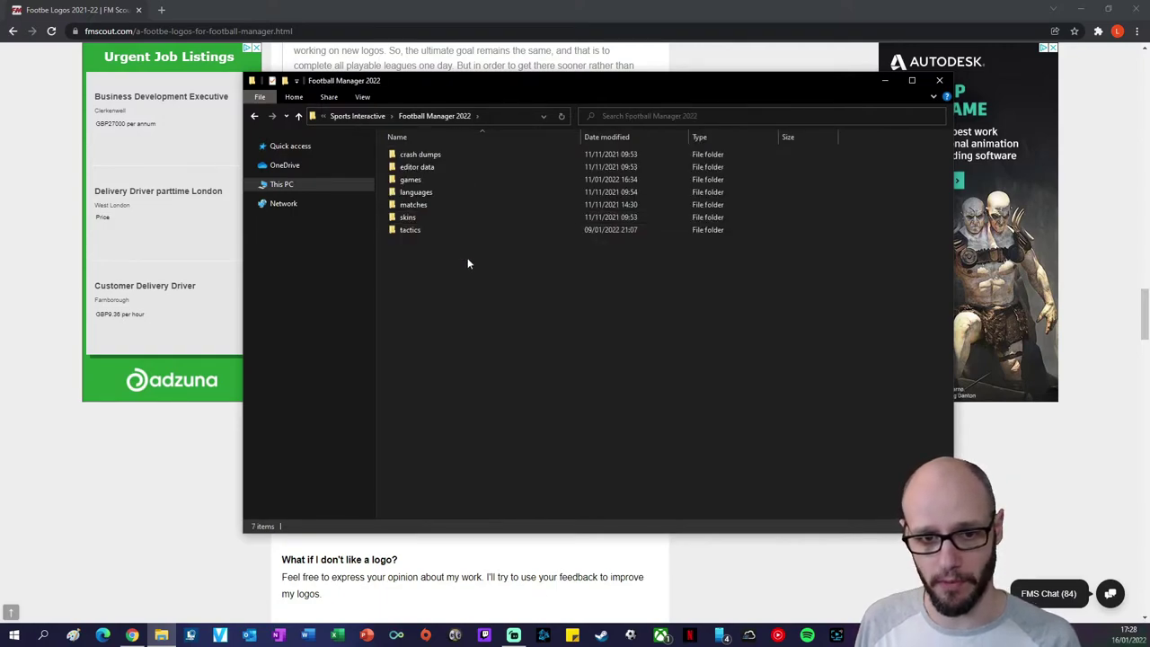
right_click(476, 288)
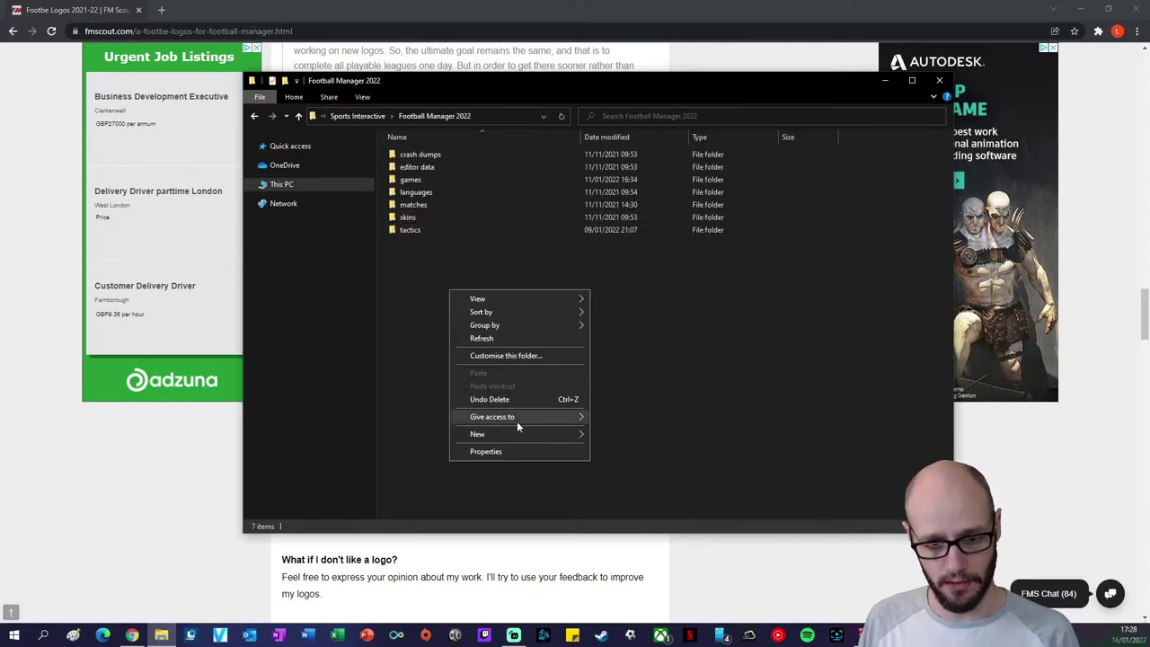
mouse_move(572, 439)
click(647, 438)
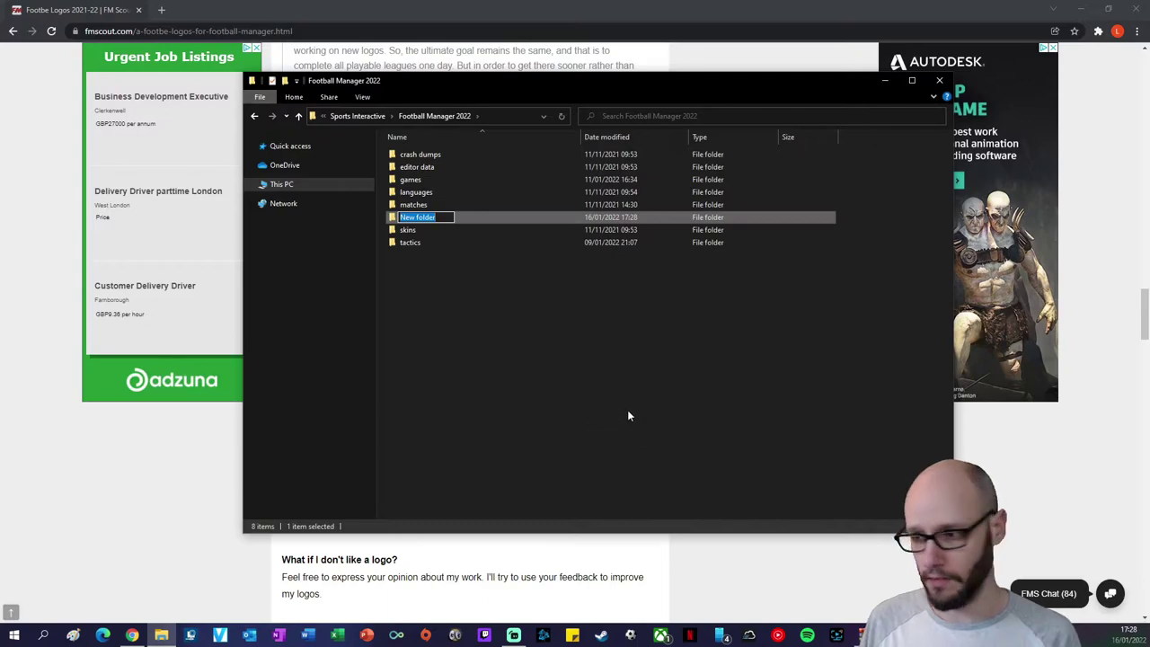
text(Graphics)
key(Return)
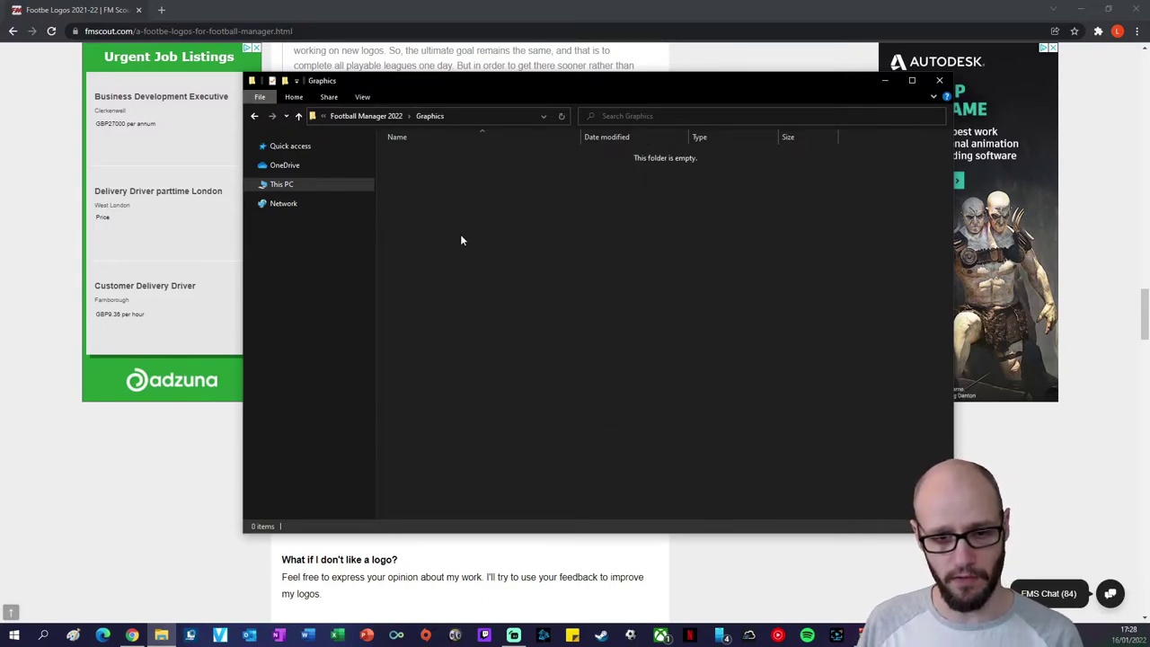
Create a 'Logo' folder inside Graphics and check that it is there.
right_click(460, 234)
mouse_move(528, 379)
click(654, 382)
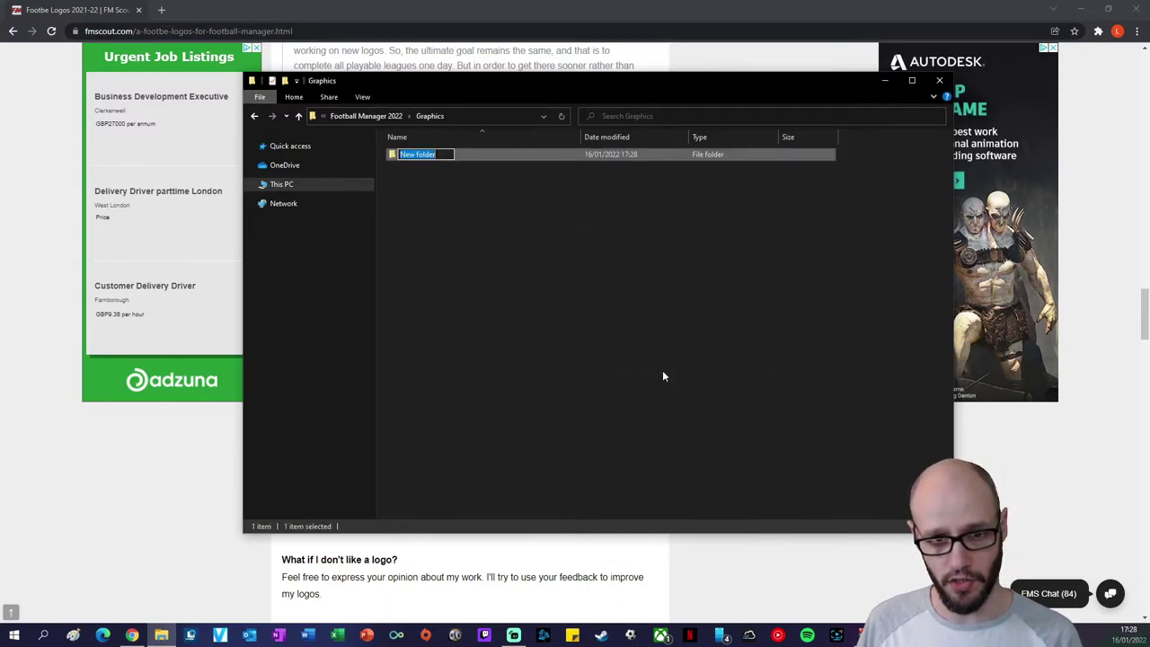
key(Return)
key(BackSpace)
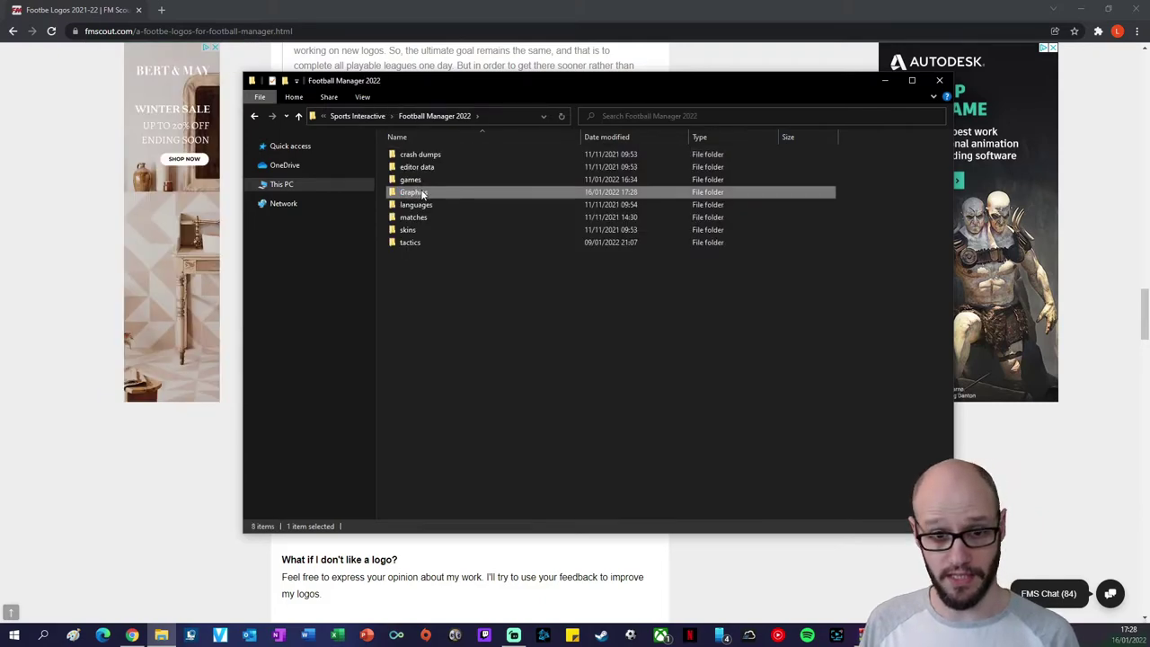
double_click(413, 192)
double_click(411, 154)
key(BackSpace)
key(BackSpace)
Rename the folders to lowercase 'graphics' and 'logo'.
key(F2)
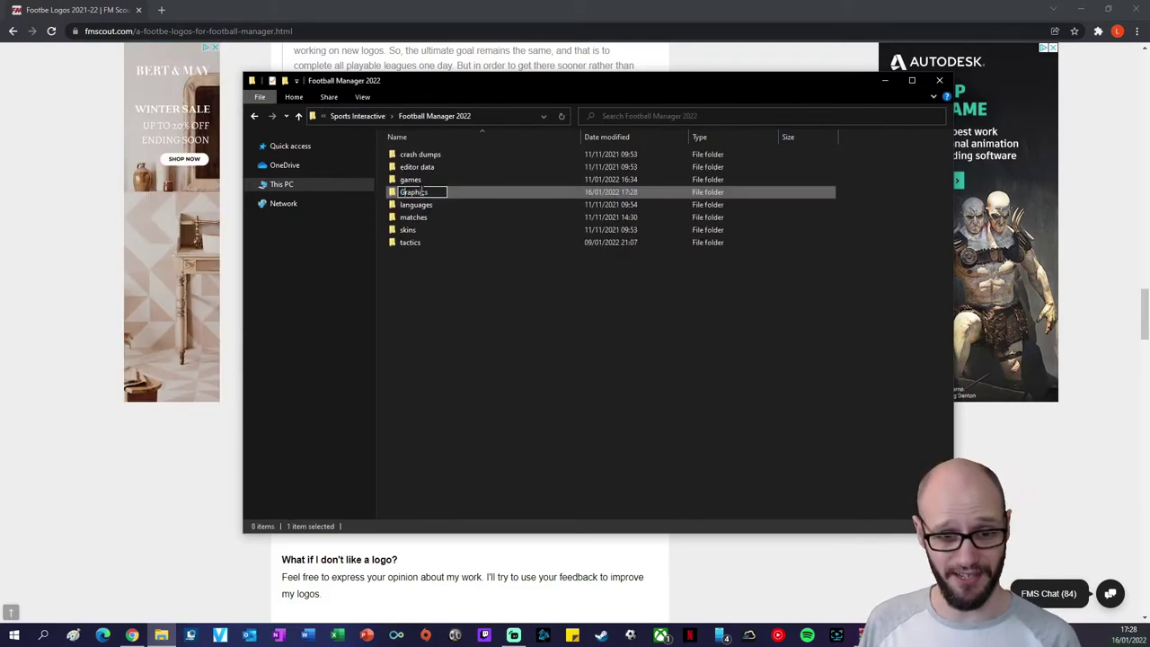
click(457, 268)
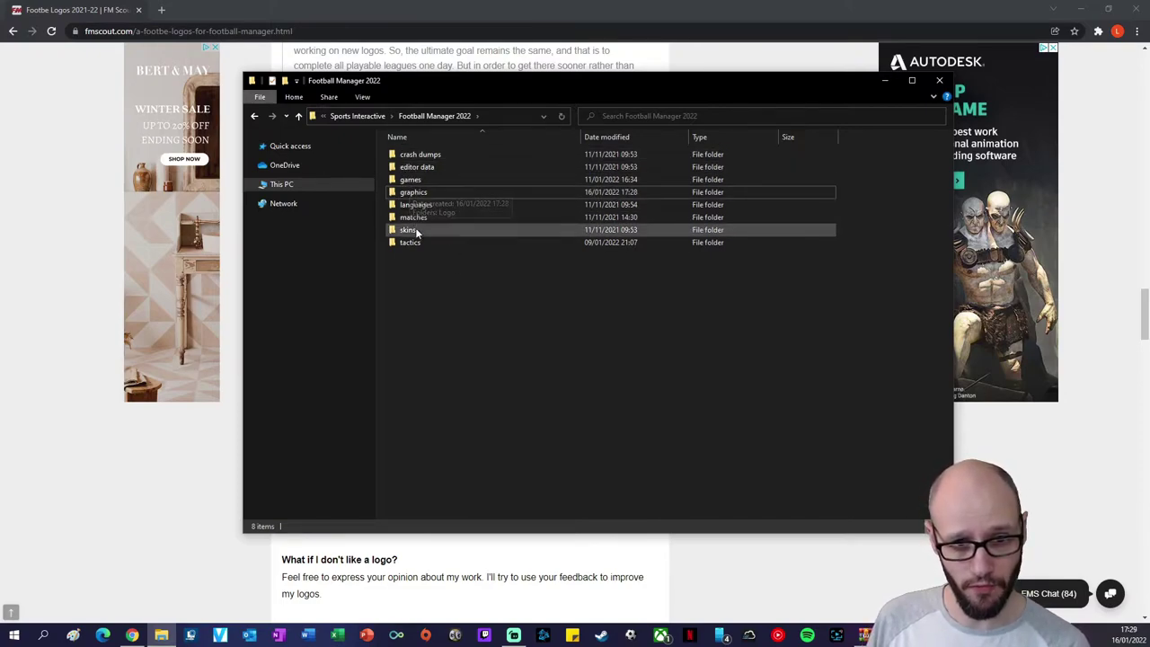
double_click(430, 196)
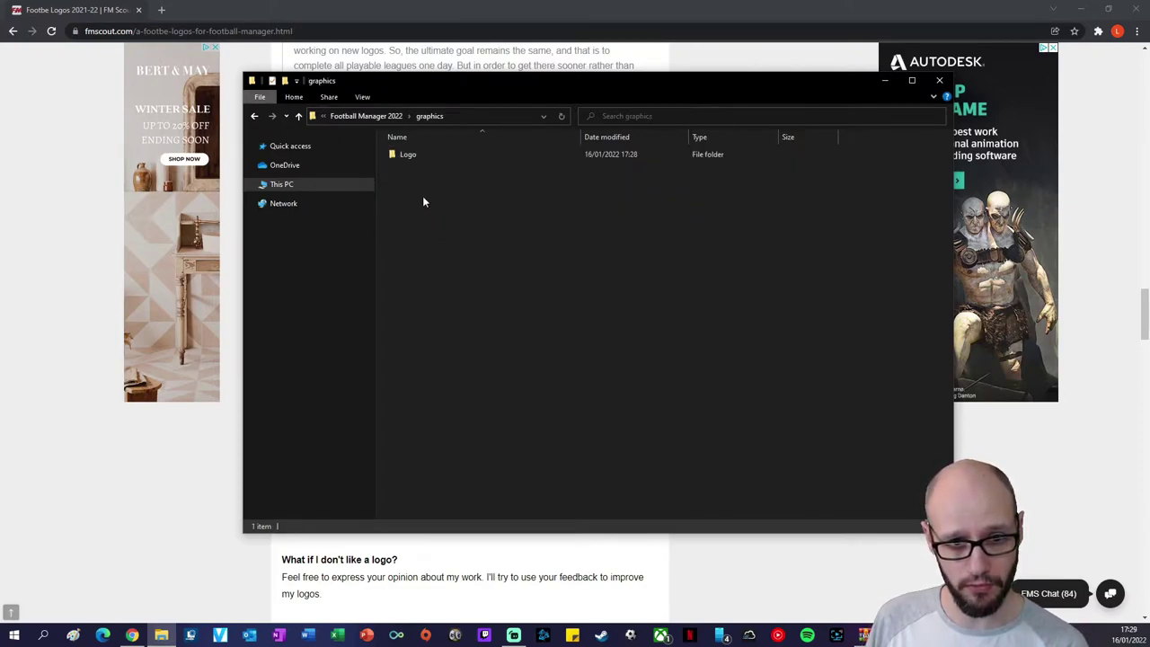
click(404, 158)
click(404, 158)
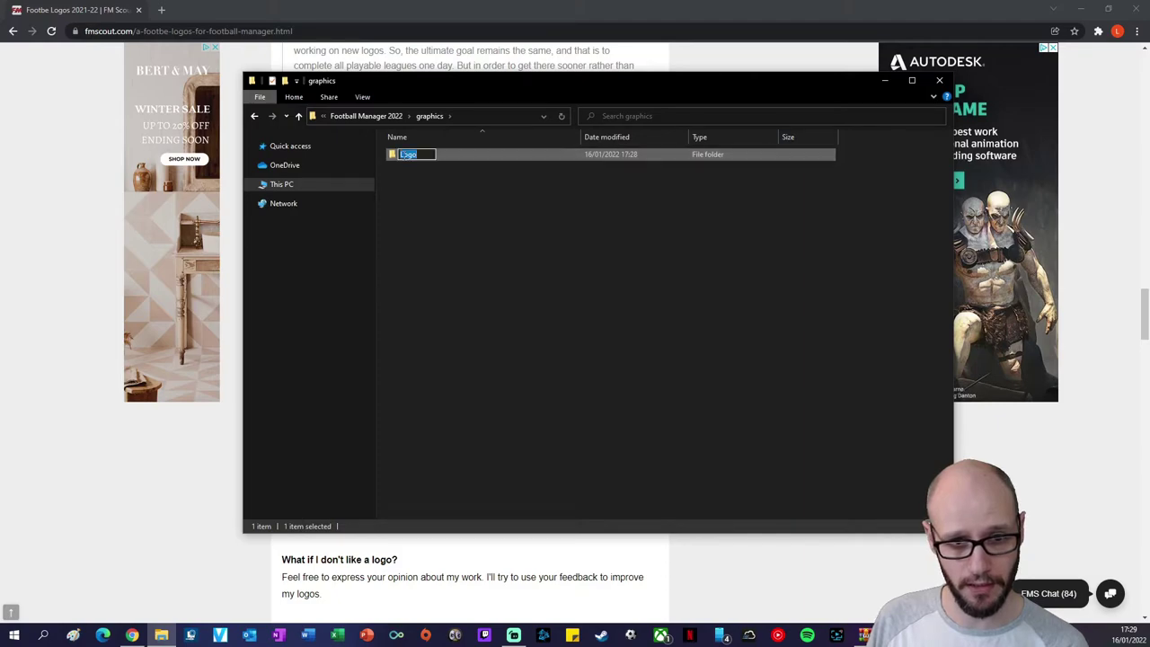
key(Return)
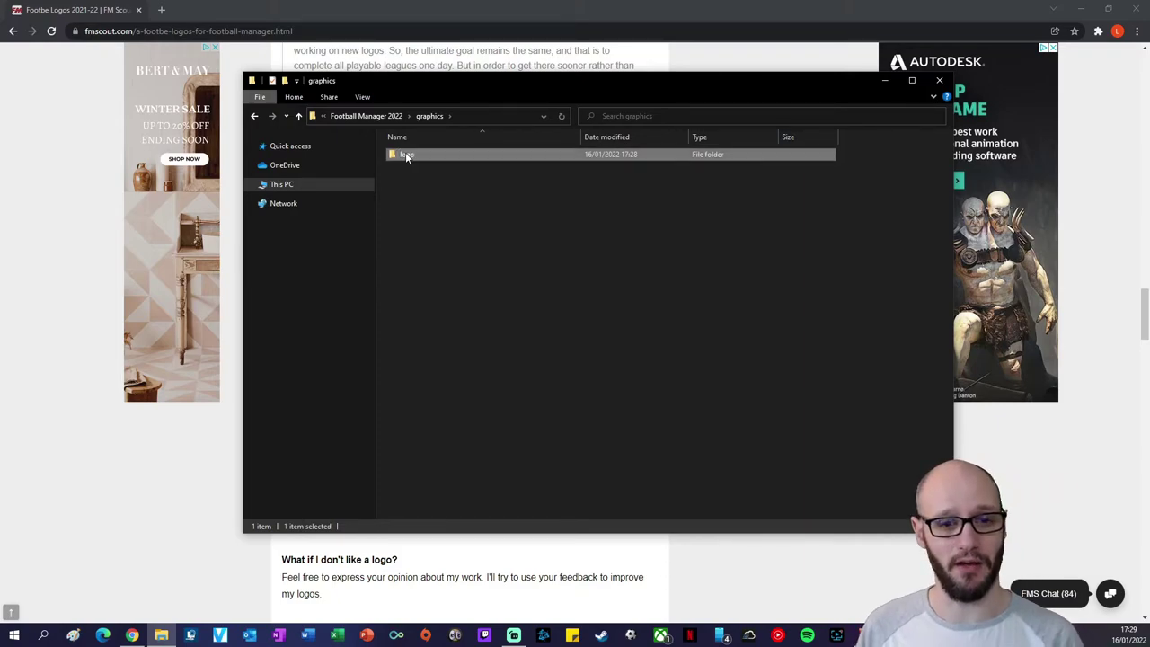
click(381, 116)
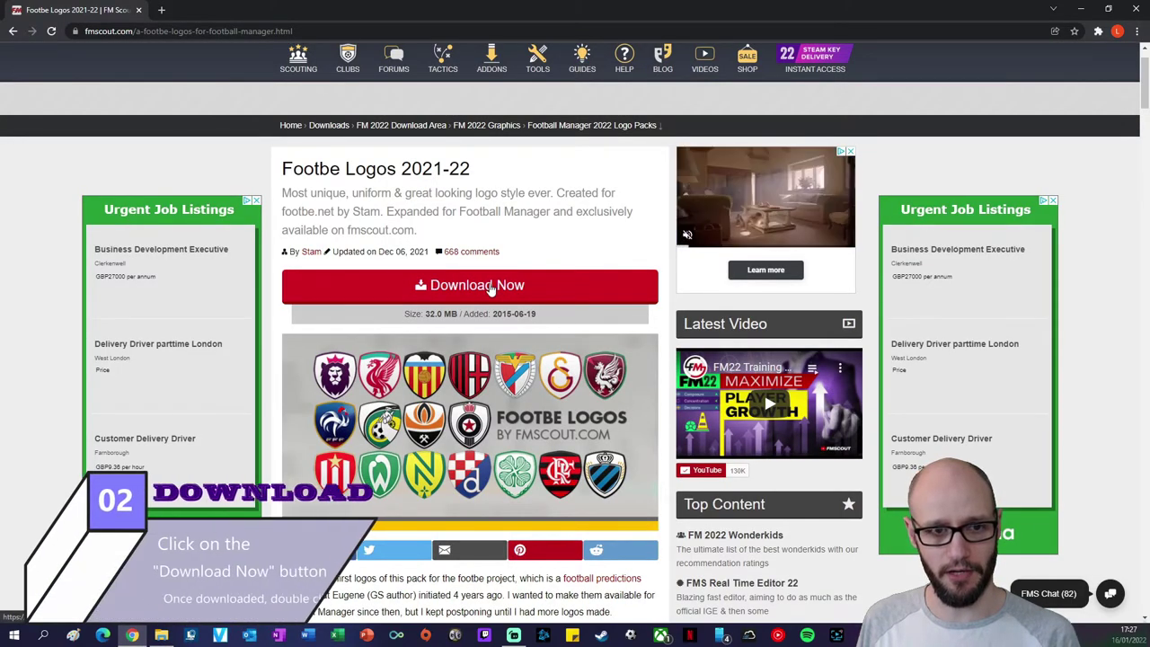
Download the Footbe Logos pack (footbe-logos-2021-v3.4.zip) and open it in WinRAR.
click(491, 286)
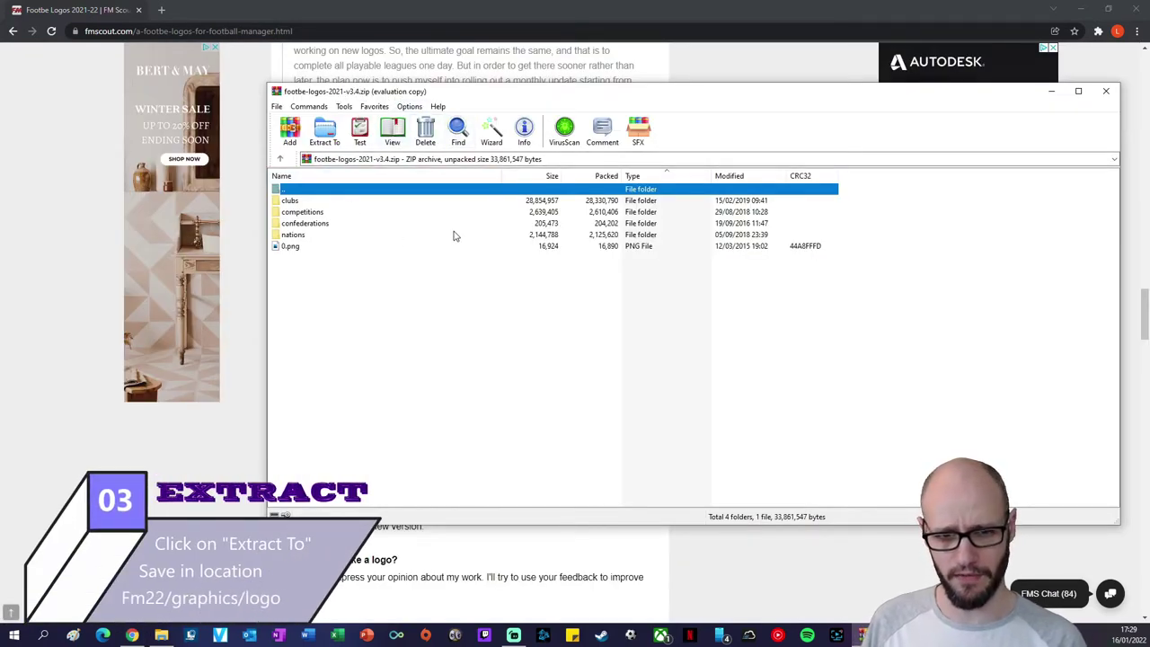
Extract the archive into Football Manager 2022\graphics\logo, verify the extracted folders, and close WinRAR.
click(324, 131)
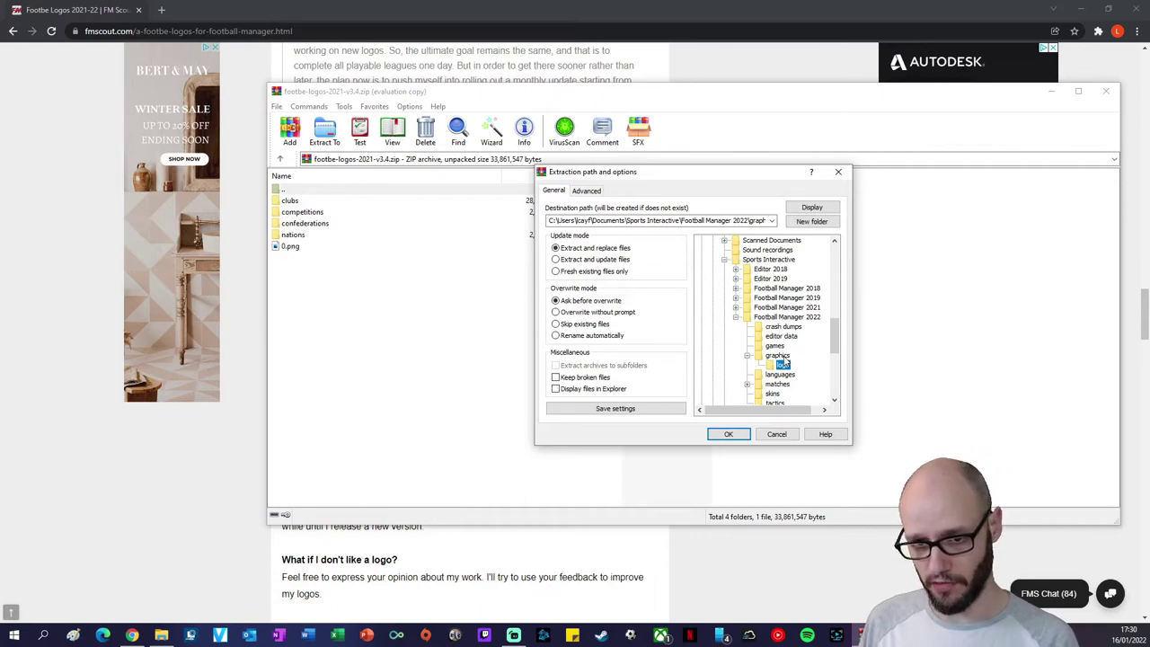
click(728, 433)
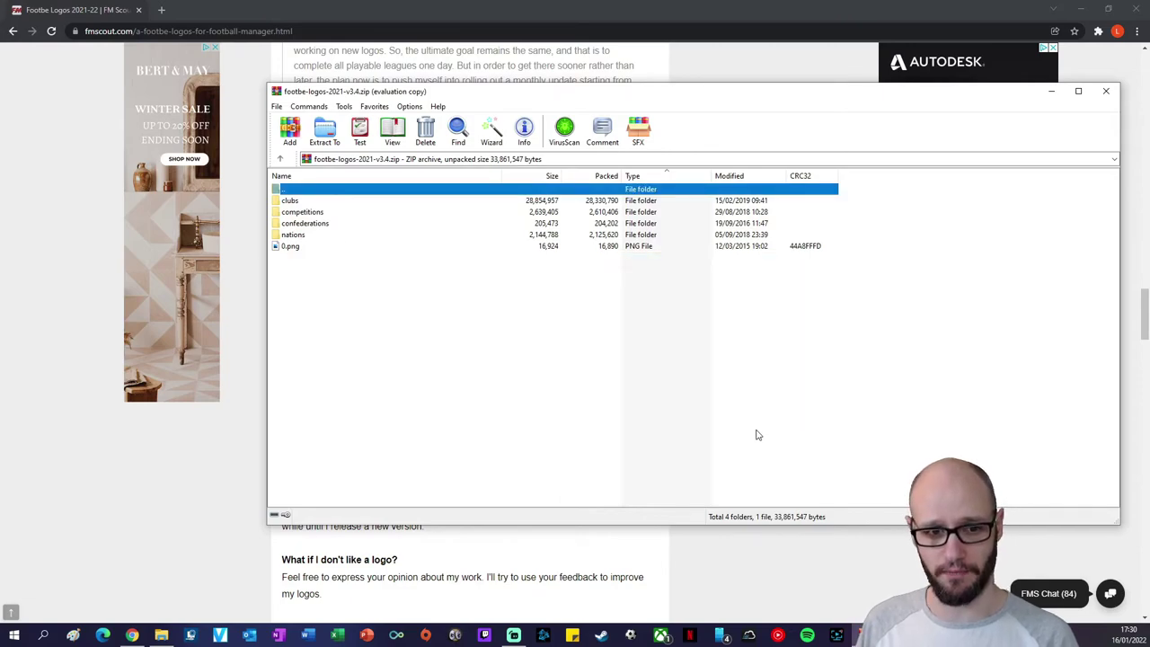
click(160, 635)
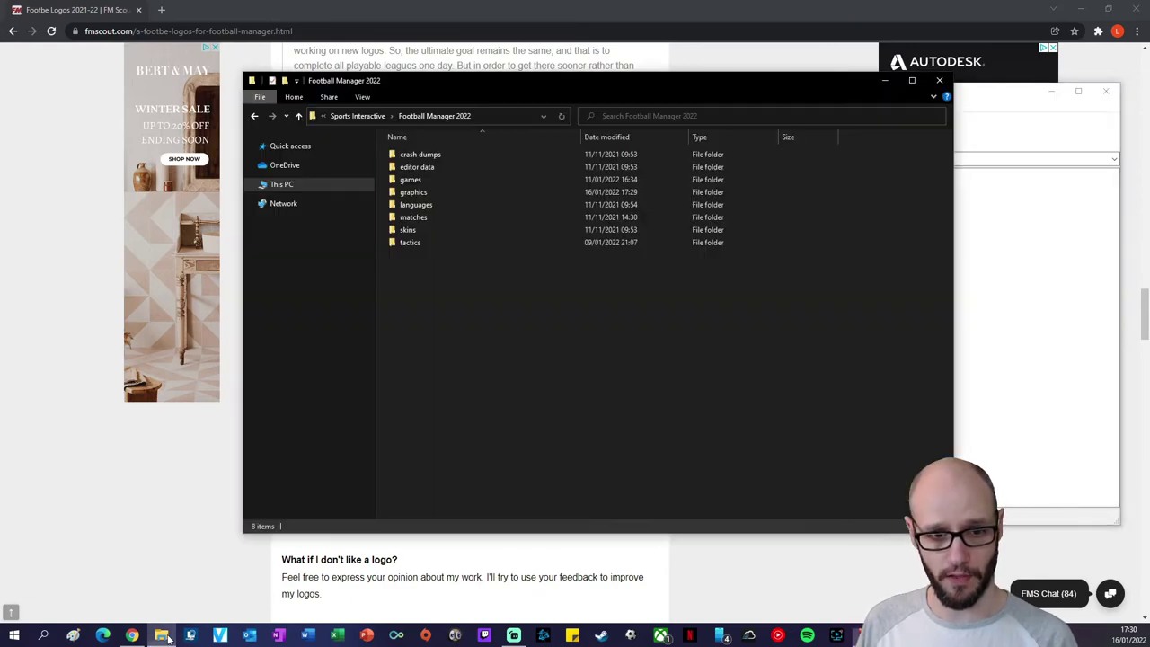
double_click(410, 192)
double_click(410, 156)
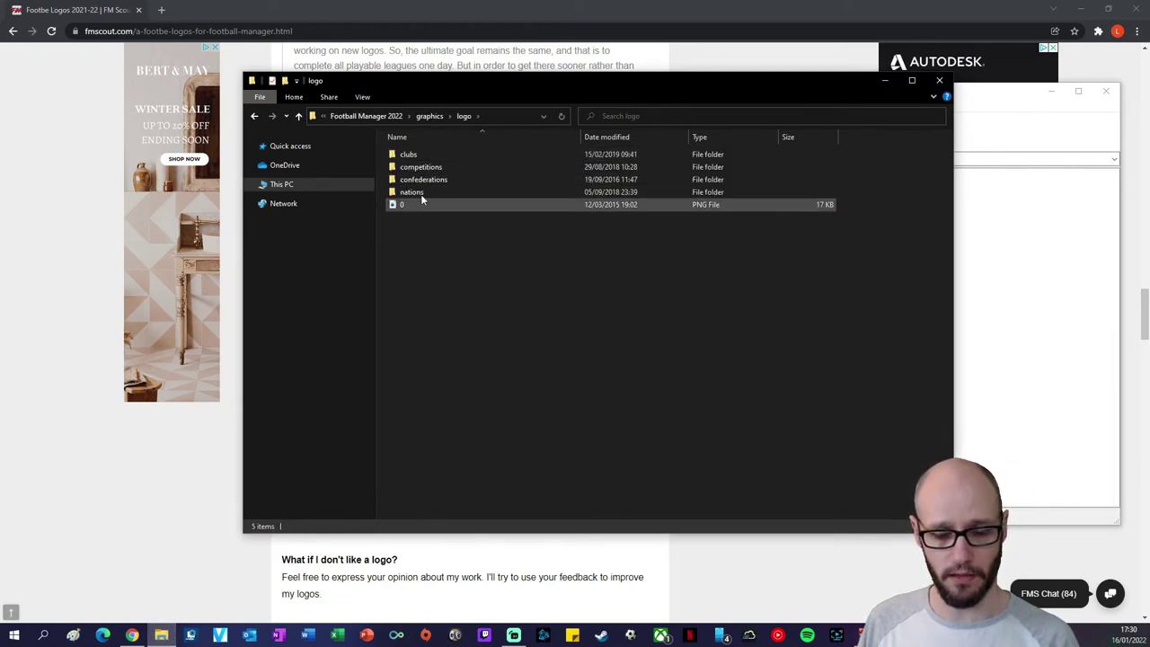
click(985, 201)
click(1103, 95)
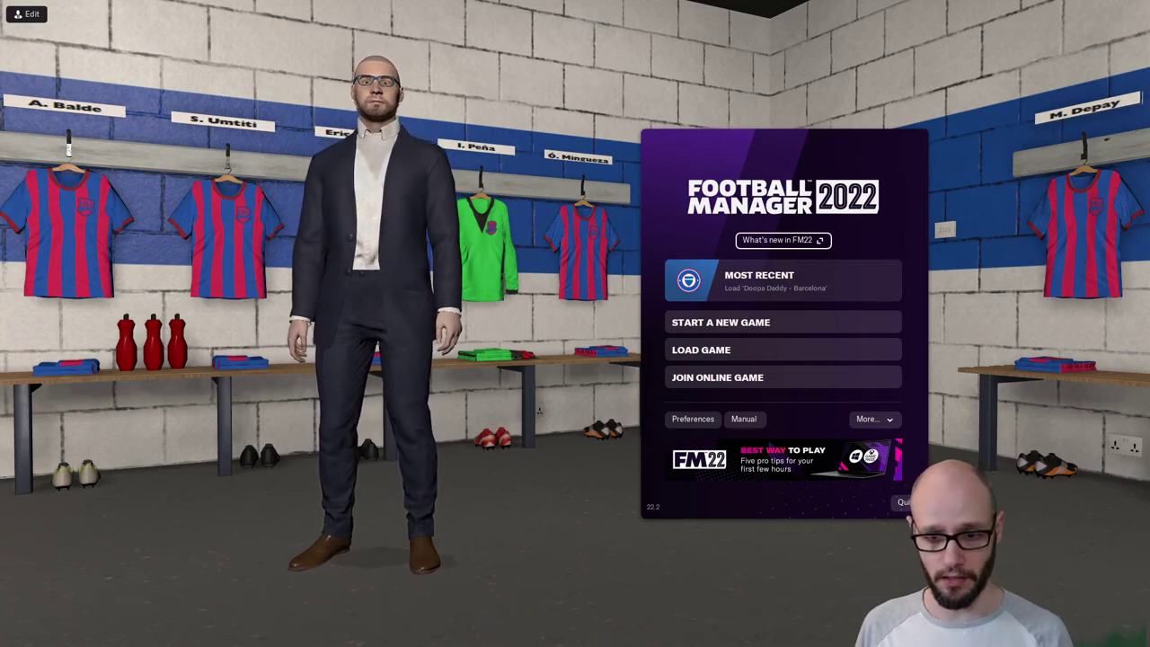
In Interface preferences, clear the cache and enable 'Reload skin when confirming changes'.
click(690, 420)
click(801, 89)
click(796, 160)
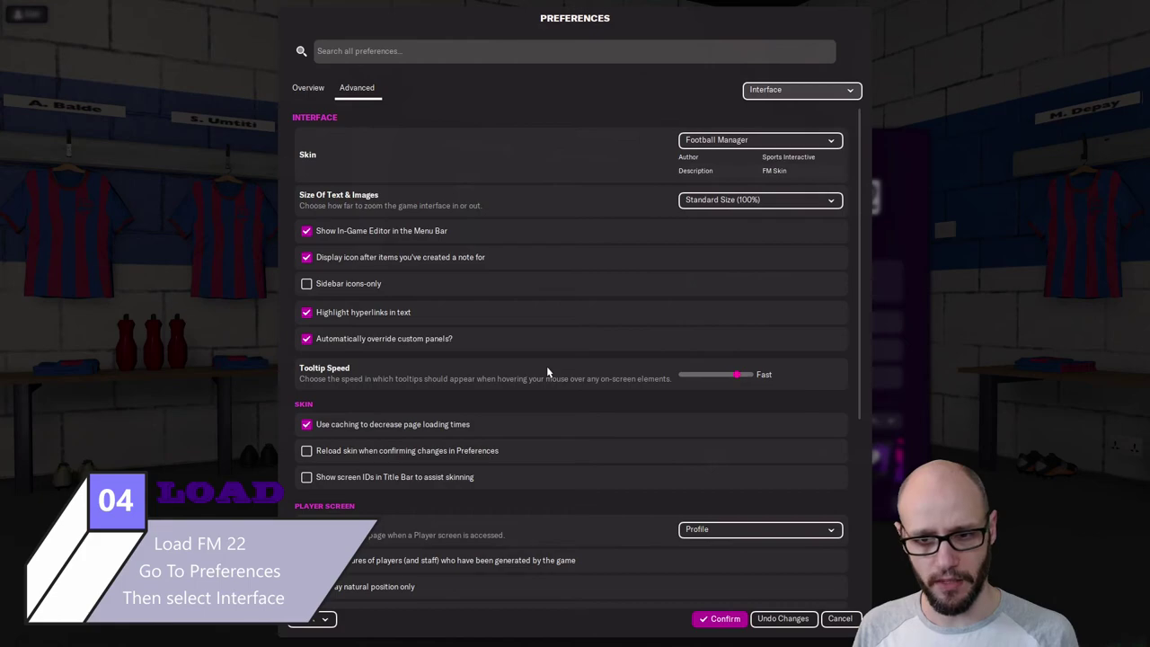
scroll(546, 366, down, 5)
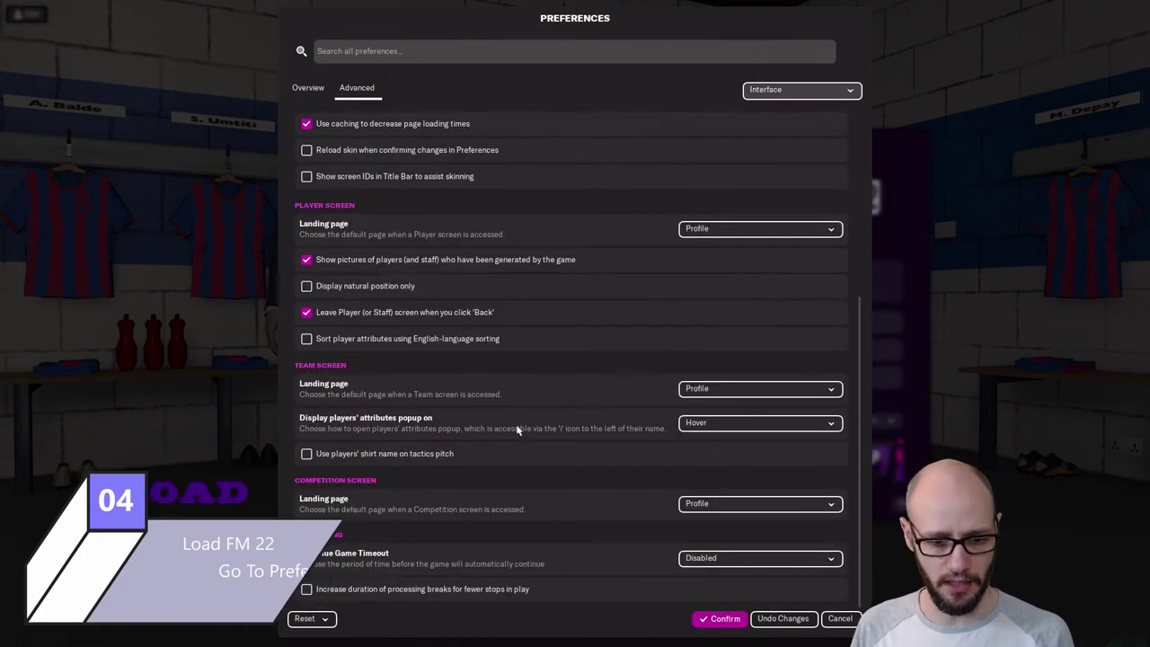
click(325, 620)
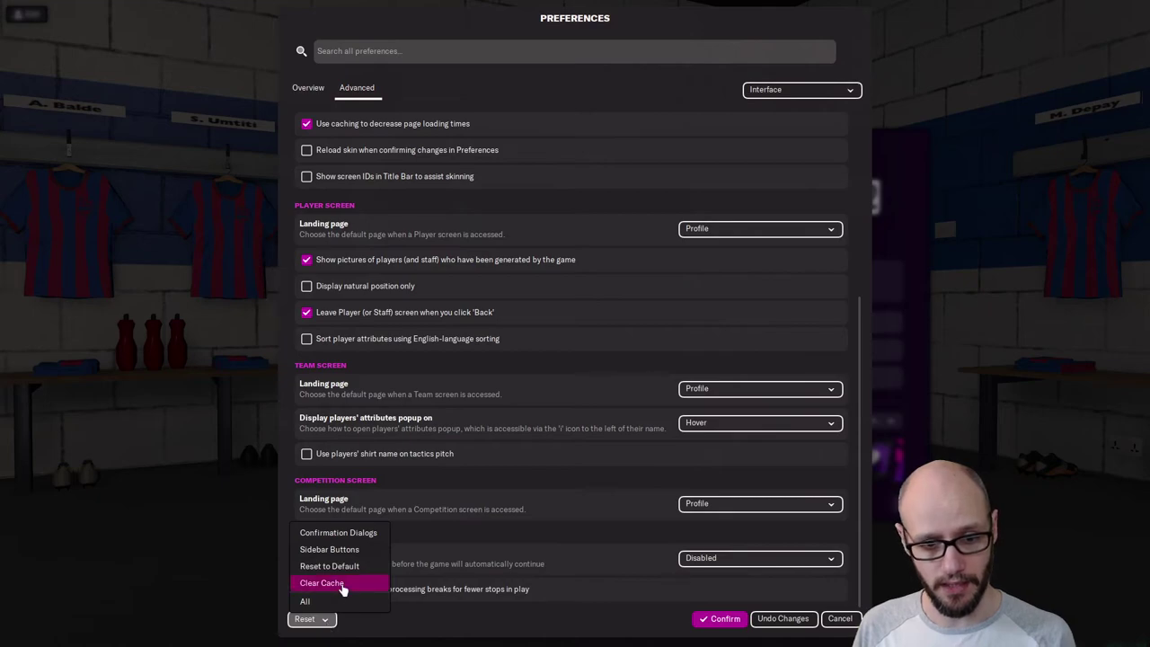
click(322, 583)
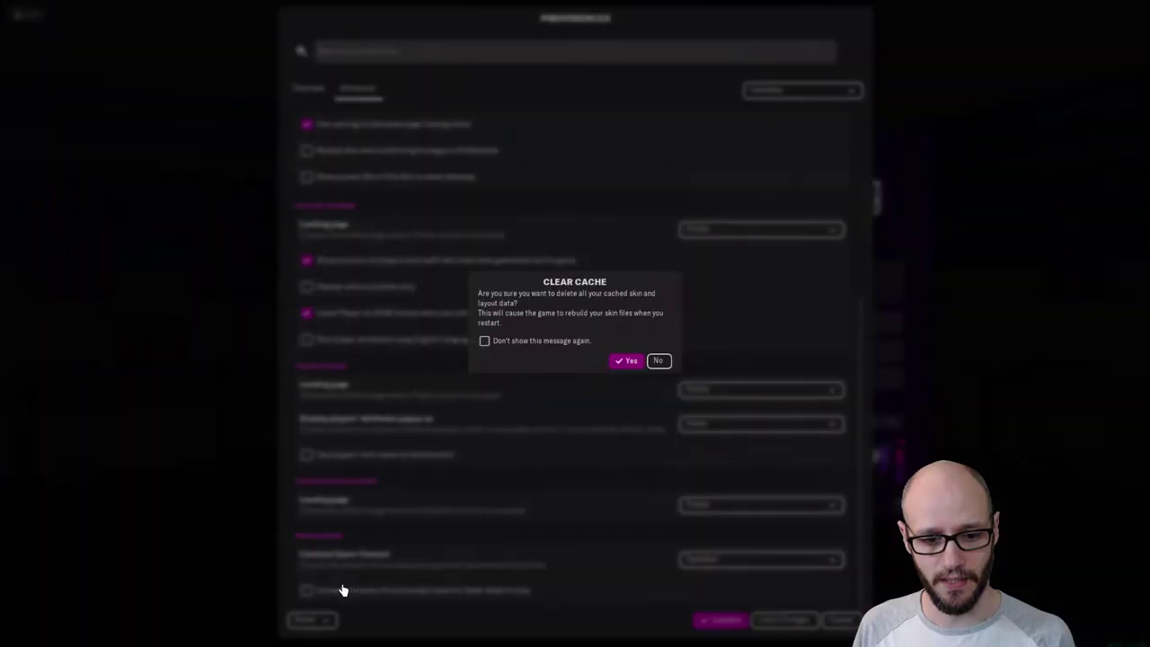
click(632, 365)
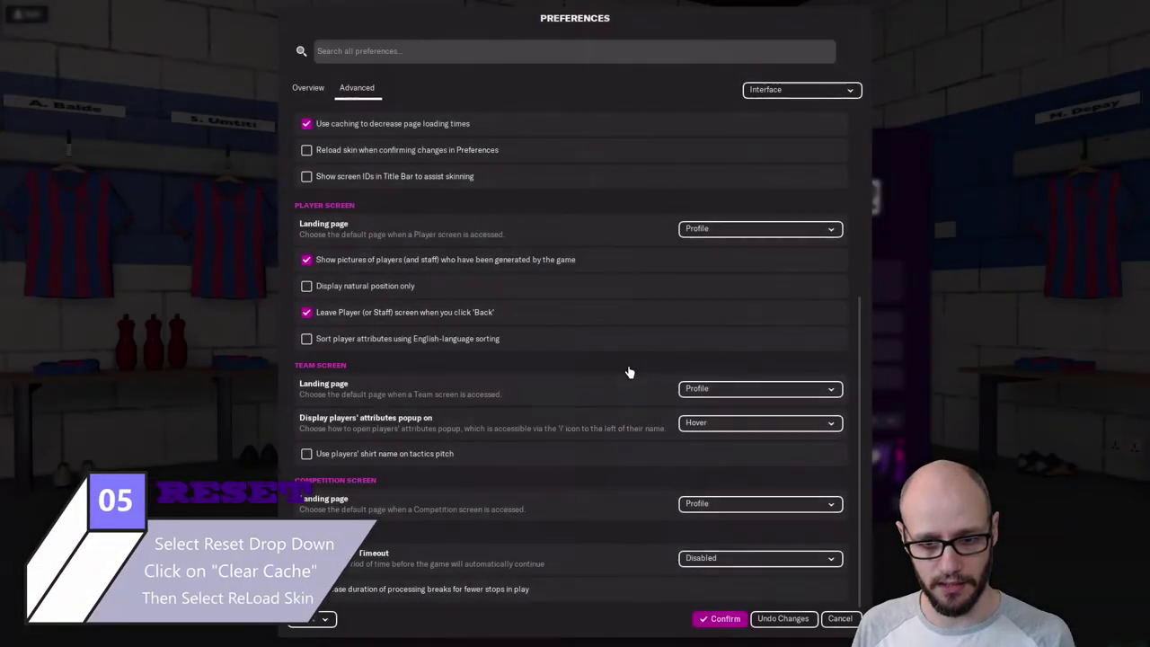
scroll(412, 357, up, 3)
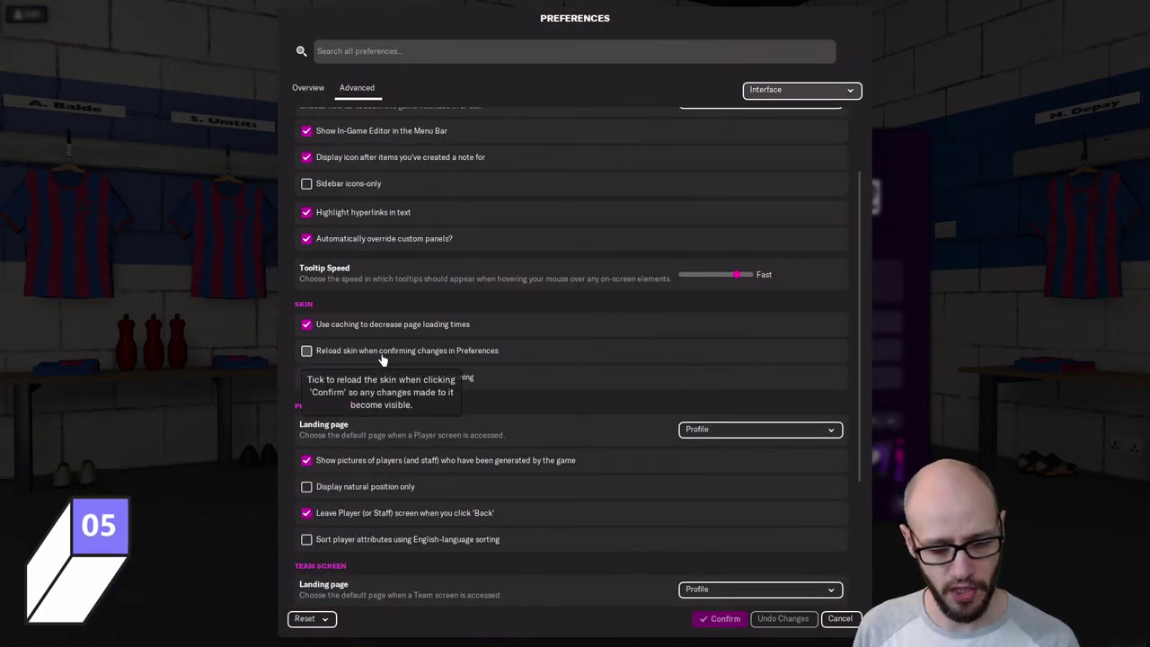
click(413, 358)
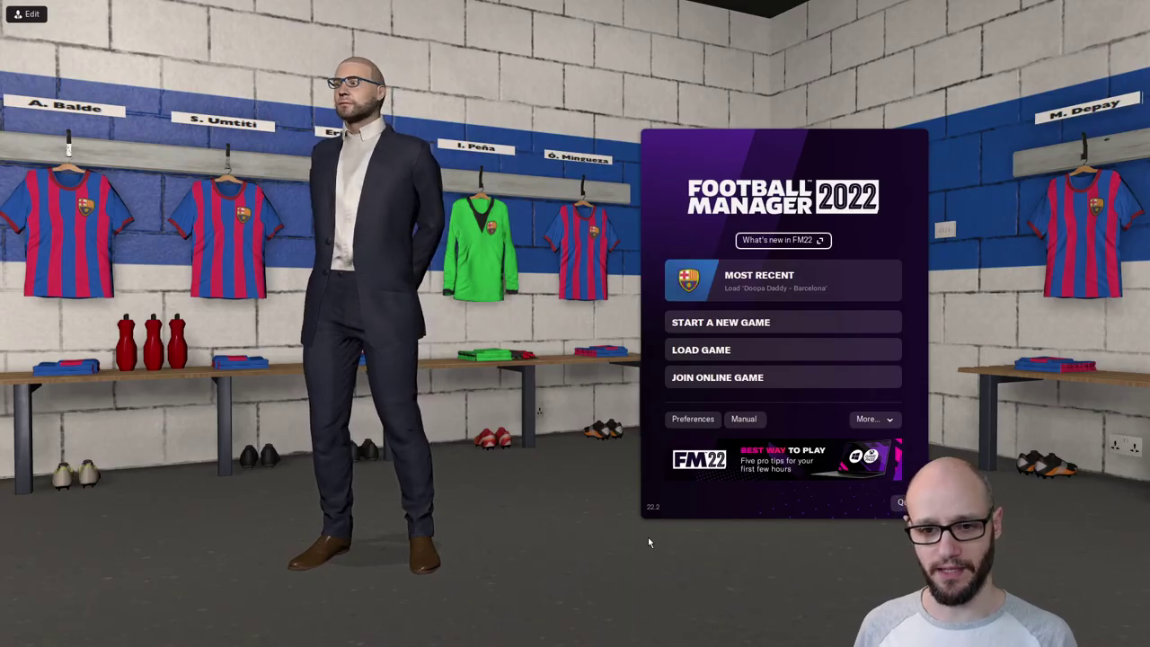
Start a new career game and view League One, Championship, then Spain's clubs with their new badges.
click(696, 321)
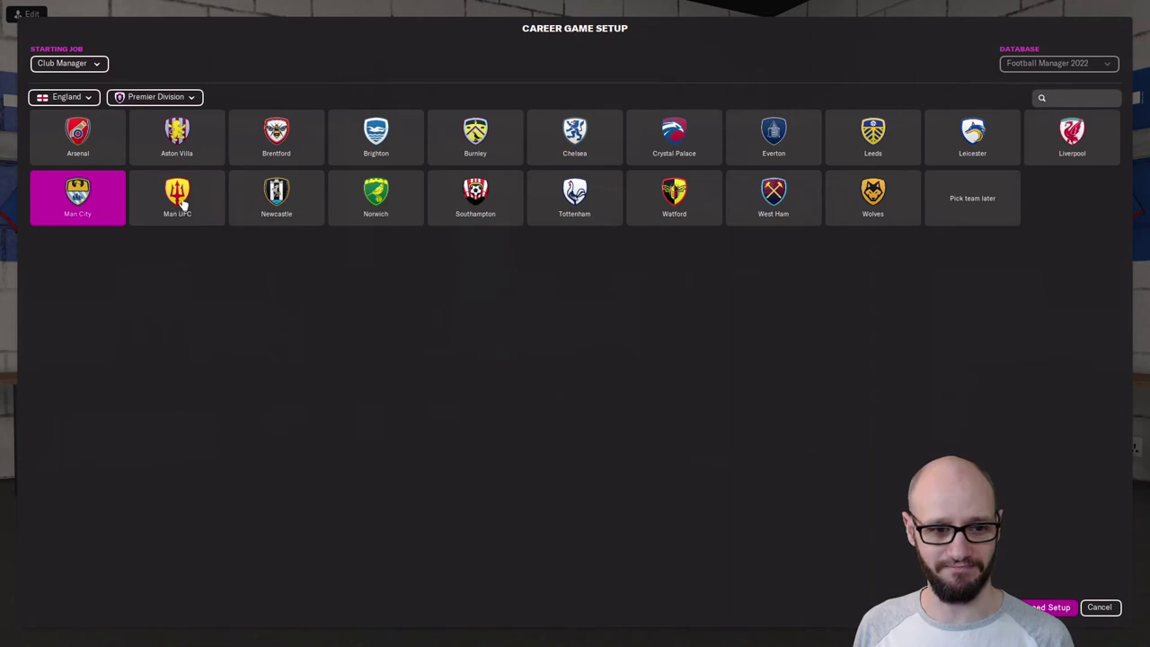
click(154, 97)
click(183, 151)
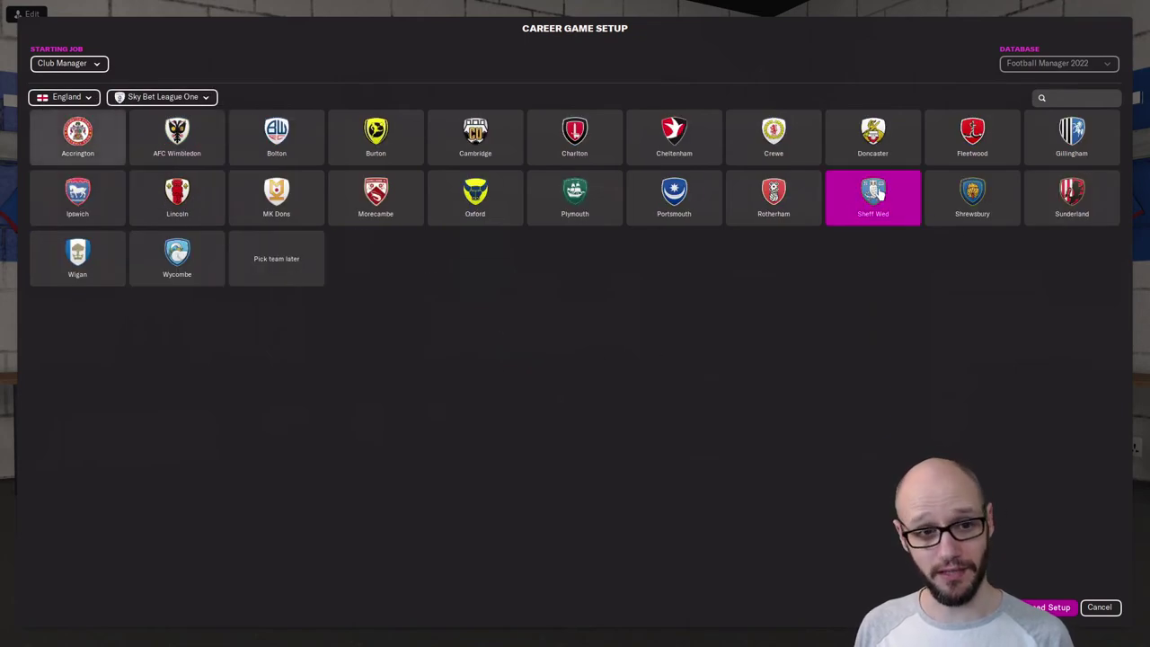
click(194, 96)
click(183, 132)
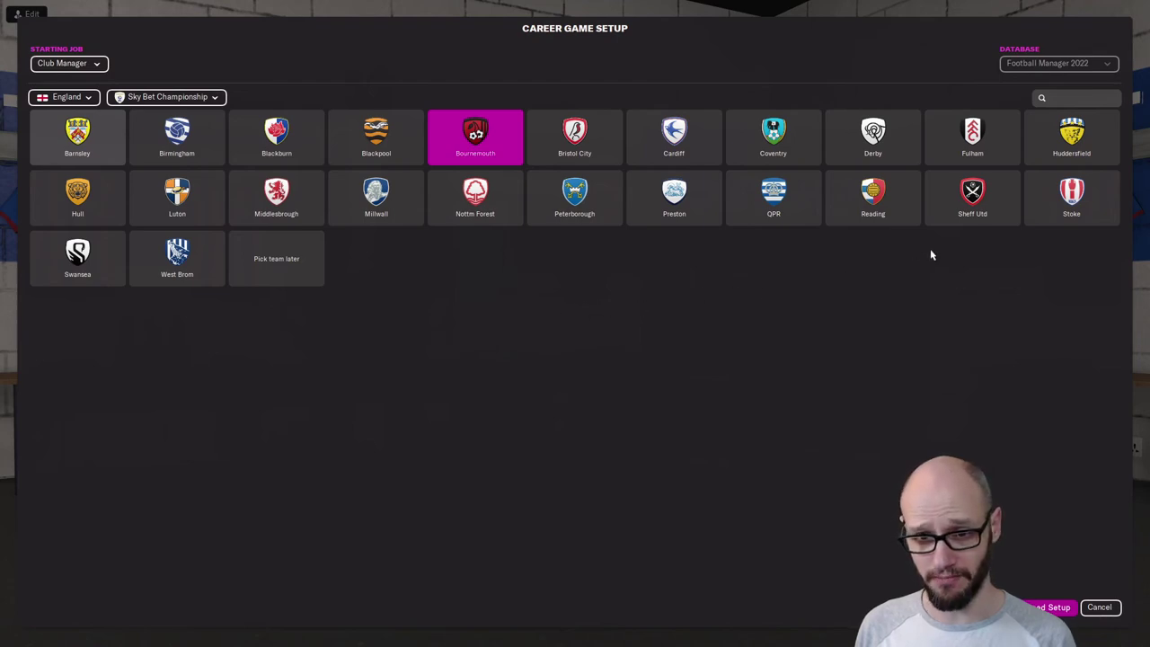
click(86, 97)
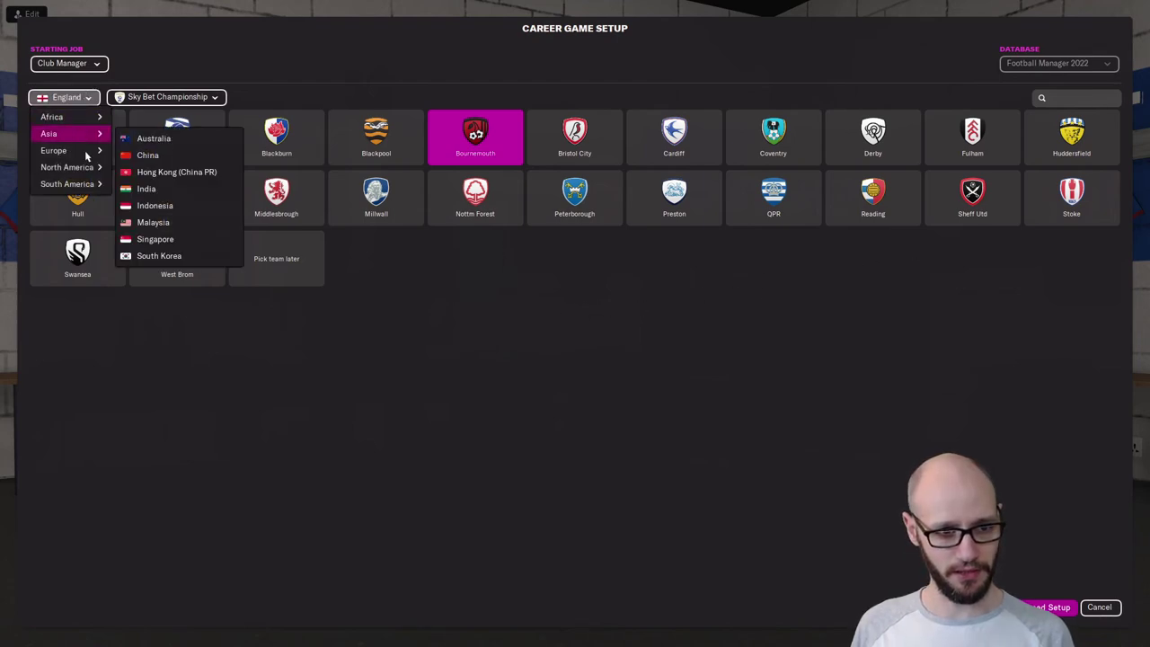
mouse_move(97, 150)
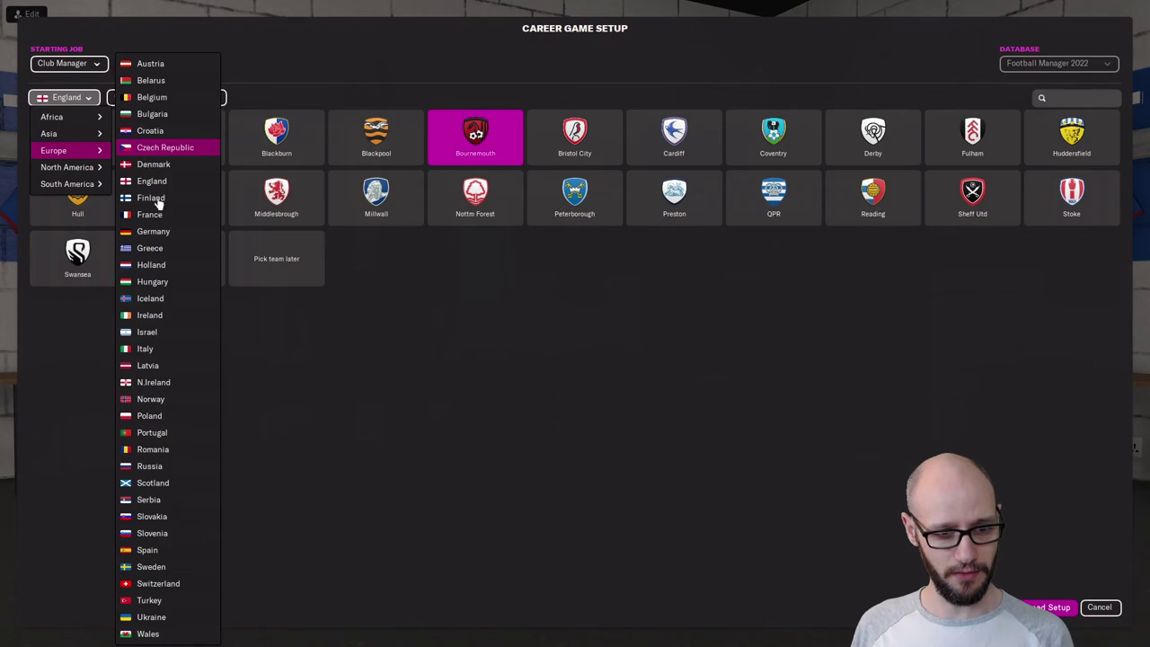
click(165, 550)
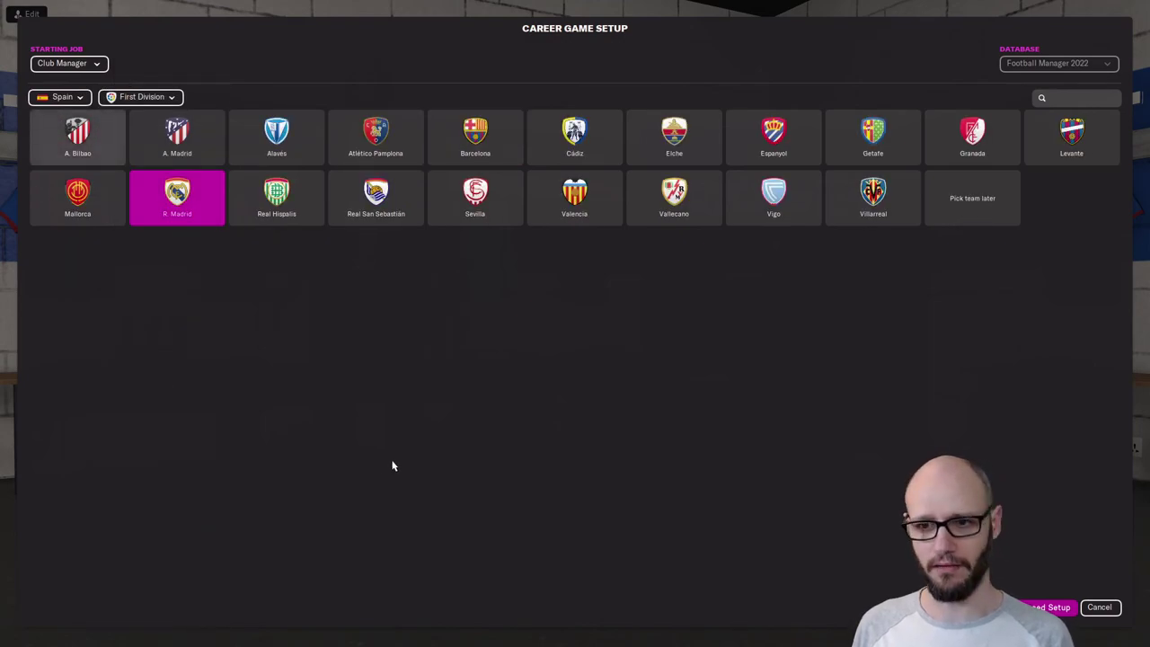